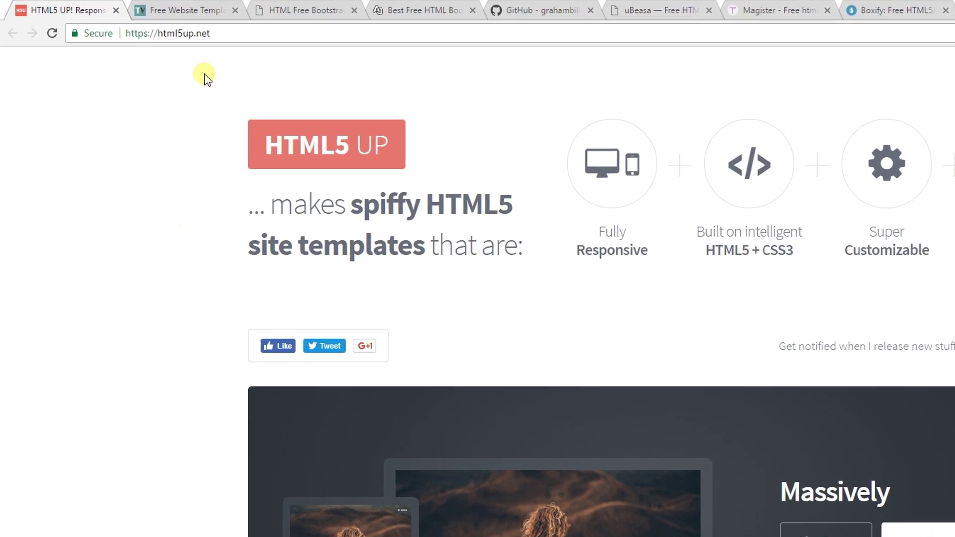
# Select the demo address, then preview Massively at Tablet, Tablet (Portrait) and Mobile sizes
pyautogui.click(97, 24)
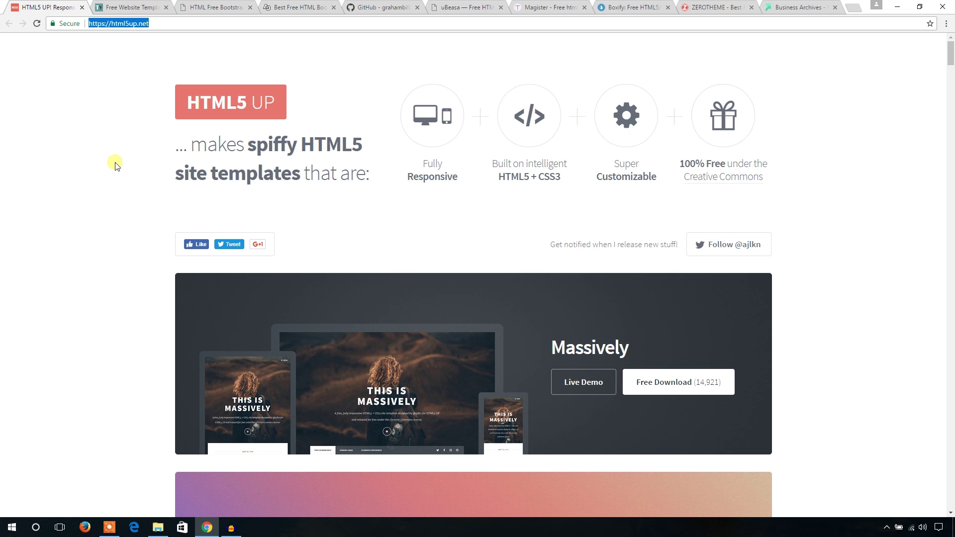
pyautogui.scroll(-3, 116, 164)
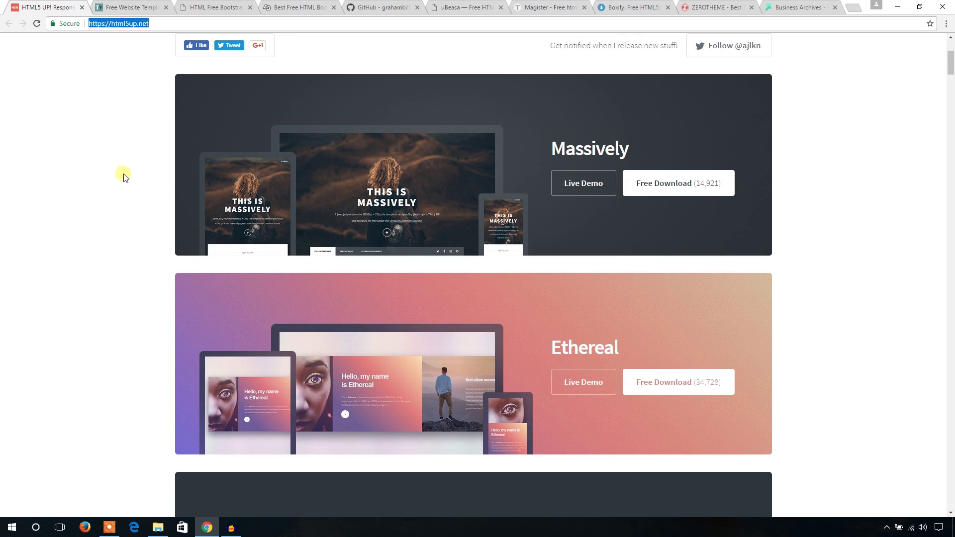
pyautogui.scroll(3, 124, 177)
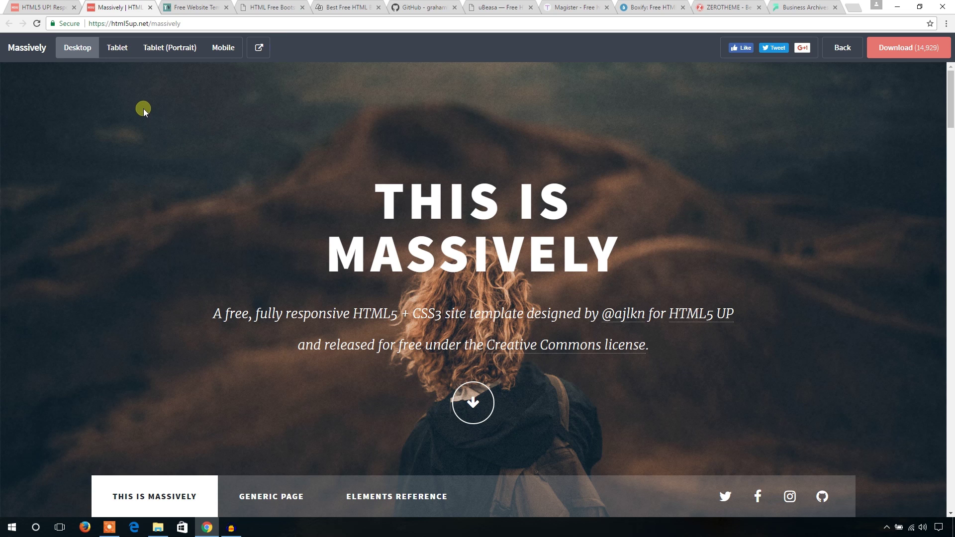
pyautogui.click(117, 49)
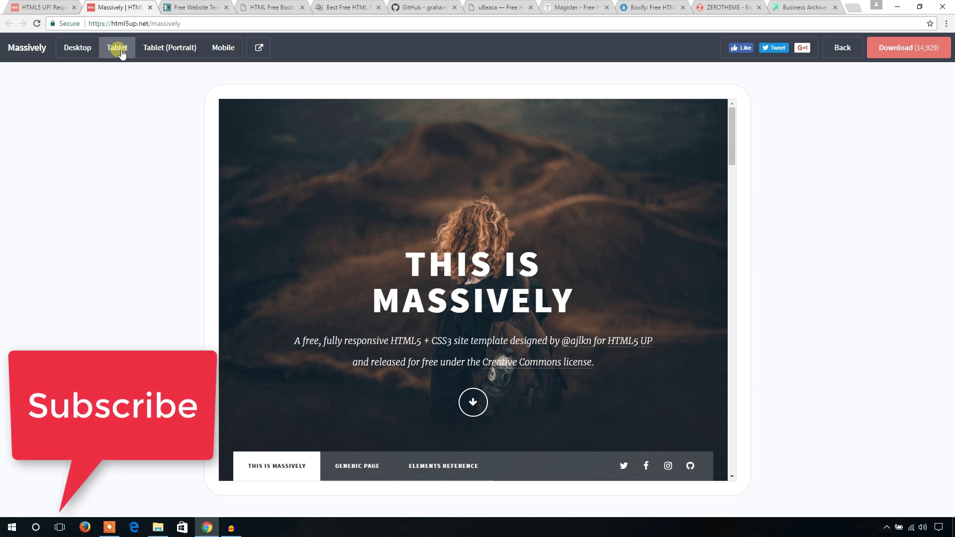
pyautogui.click(165, 52)
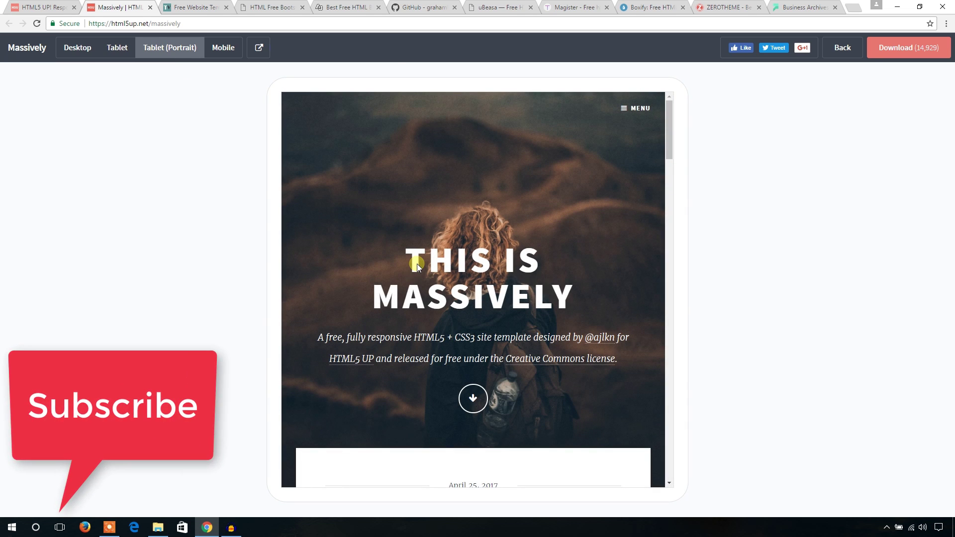
pyautogui.click(224, 52)
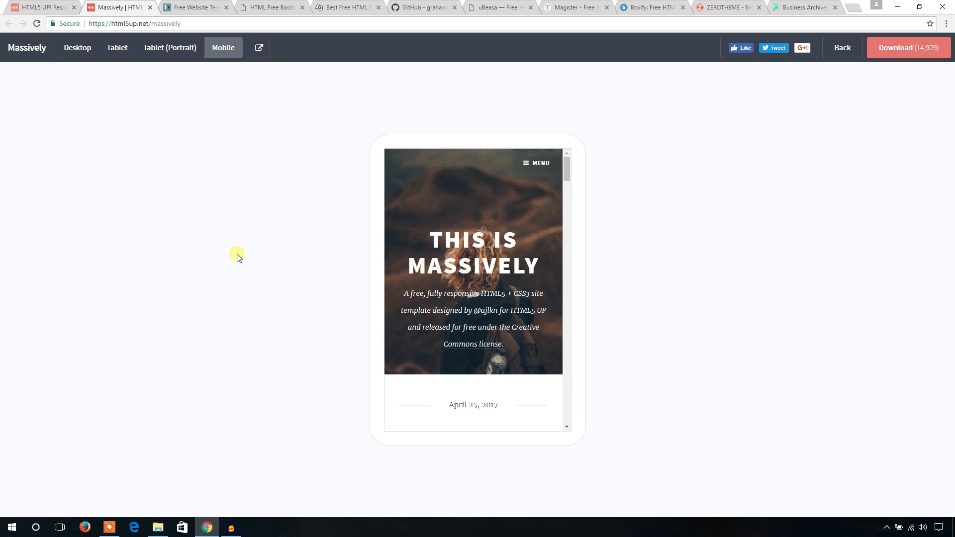
# Return to the HTML5 UP list, scroll to Fractal and Eventually, and select the URL
pyautogui.click(44, 7)
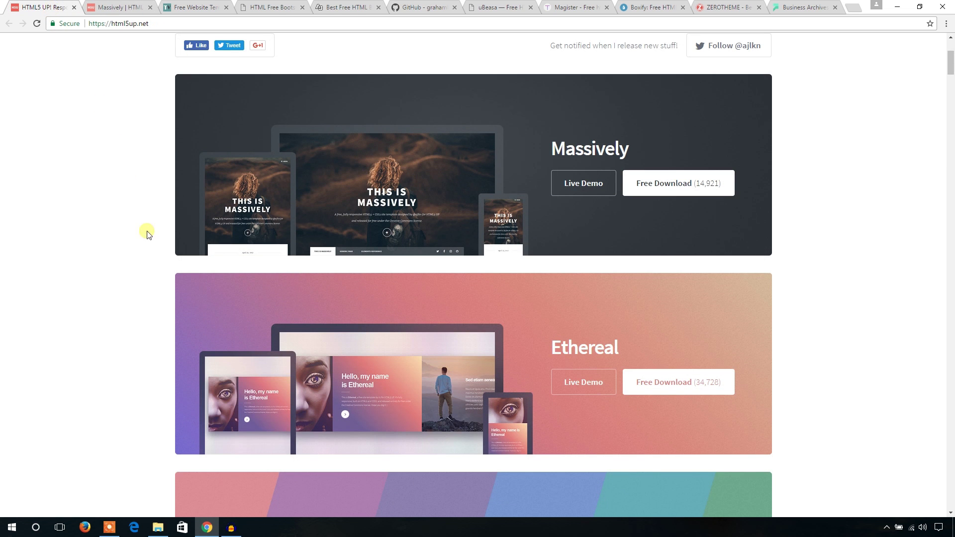
pyautogui.scroll(-2, 147, 239)
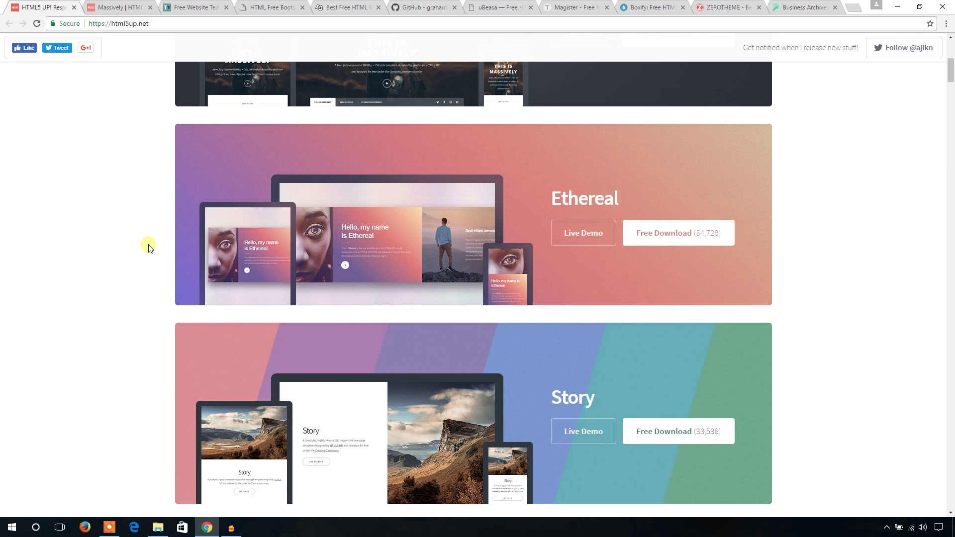
pyautogui.scroll(-1, 148, 247)
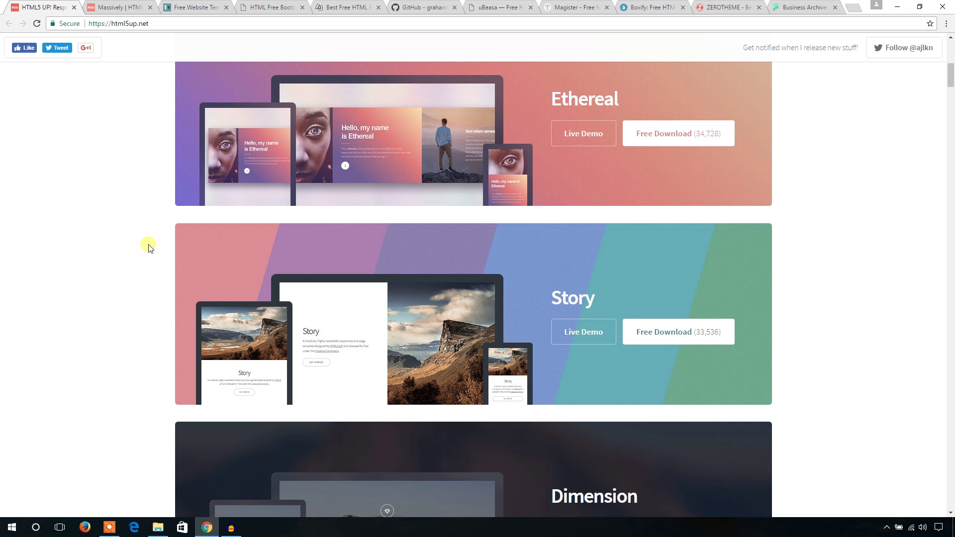
pyautogui.scroll(-2, 148, 246)
pyautogui.scroll(-2, 147, 247)
pyautogui.scroll(-1, 148, 247)
pyautogui.scroll(-1, 147, 247)
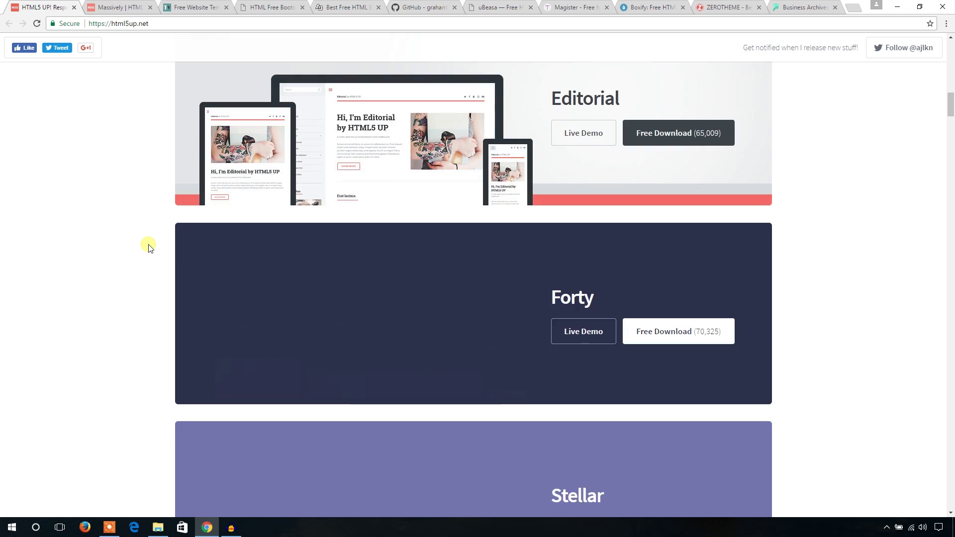
pyautogui.scroll(-8, 148, 246)
pyautogui.scroll(-2, 148, 248)
pyautogui.scroll(-3, 147, 246)
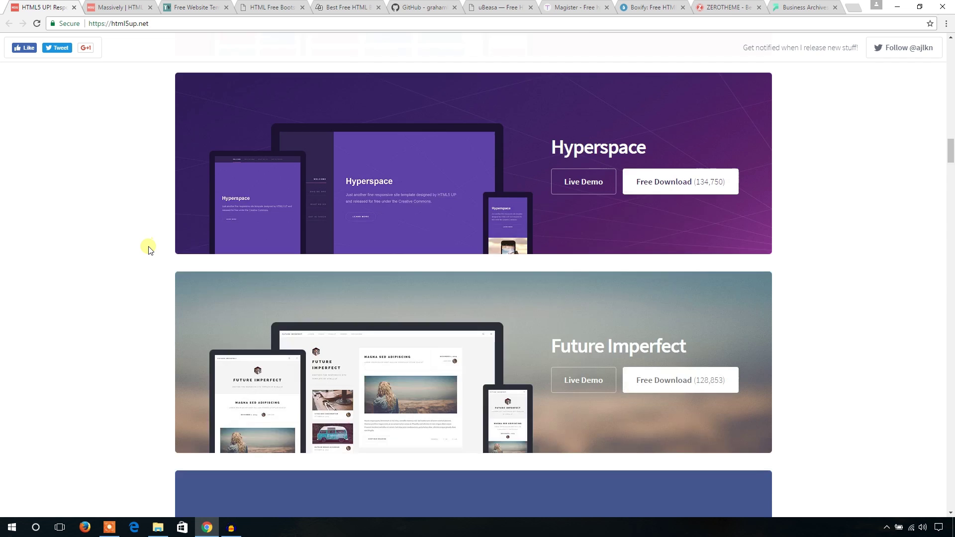
pyautogui.scroll(-3, 148, 247)
pyautogui.scroll(-4, 149, 254)
pyautogui.scroll(-5, 157, 261)
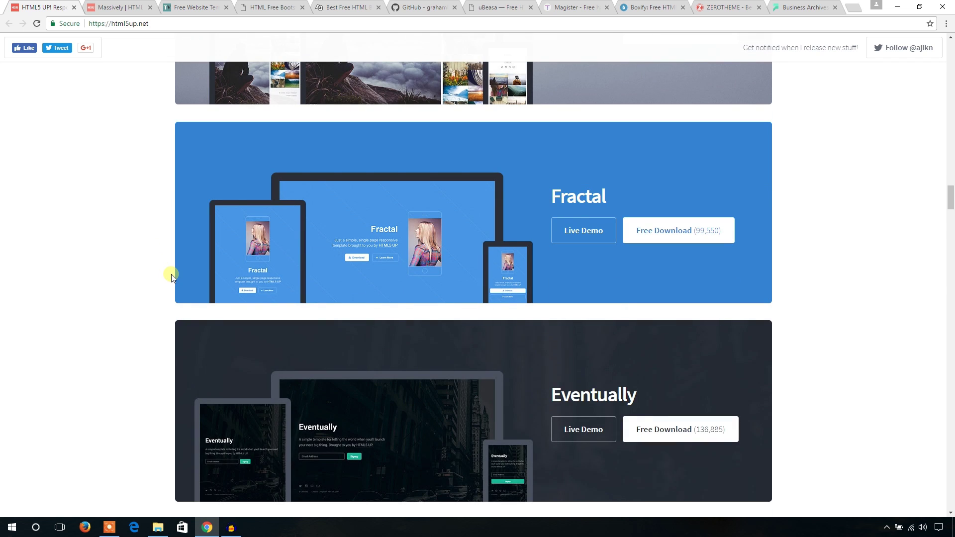
pyautogui.hotkey('ctrl', 'l')
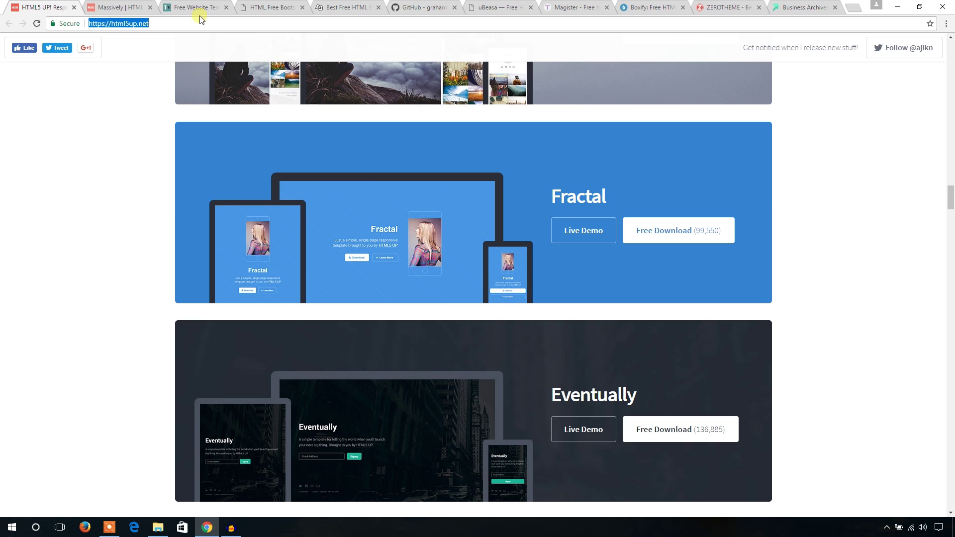
# Go to ThemeVault's Free Website Templates and open the Gym-Fitcare template page
pyautogui.click(198, 10)
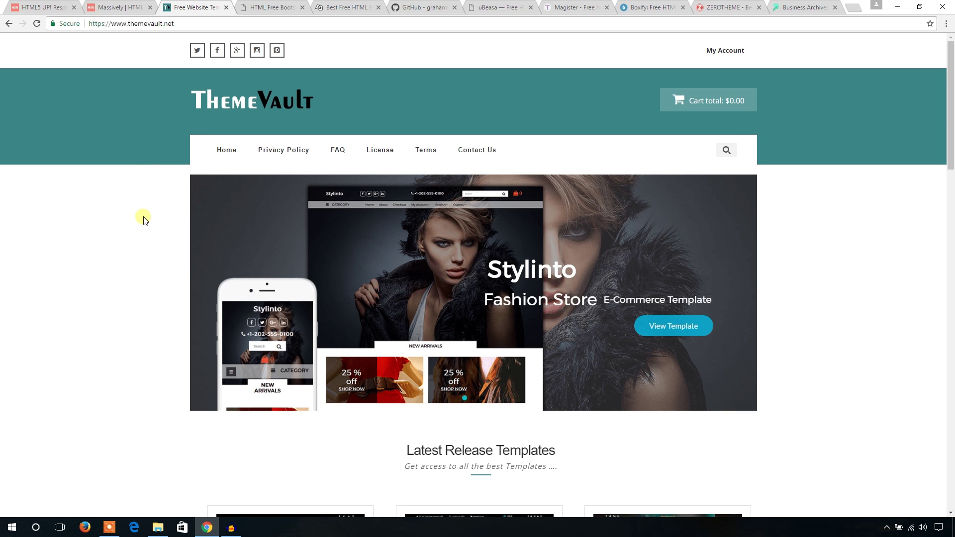
pyautogui.scroll(-2, 142, 216)
pyautogui.scroll(-2, 160, 234)
pyautogui.scroll(-2, 202, 256)
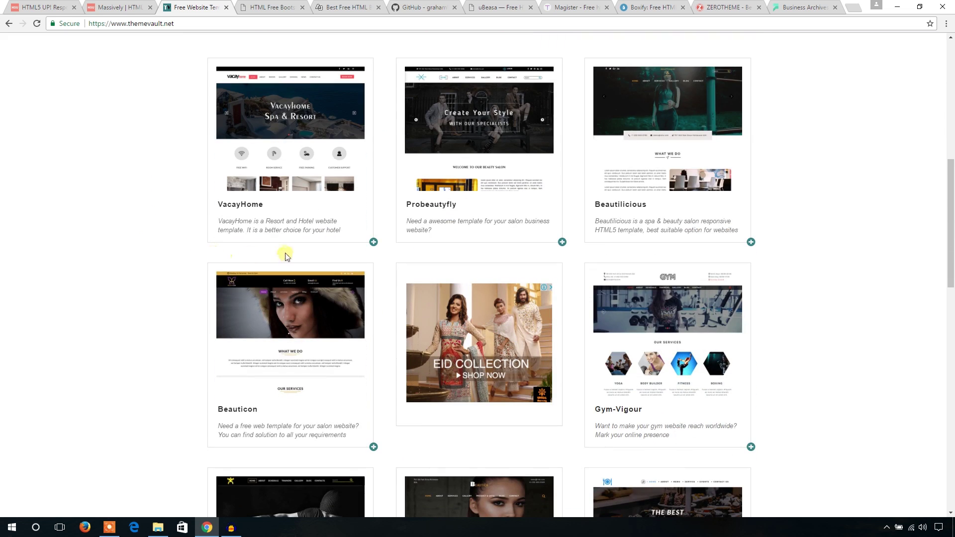
pyautogui.scroll(-2, 398, 252)
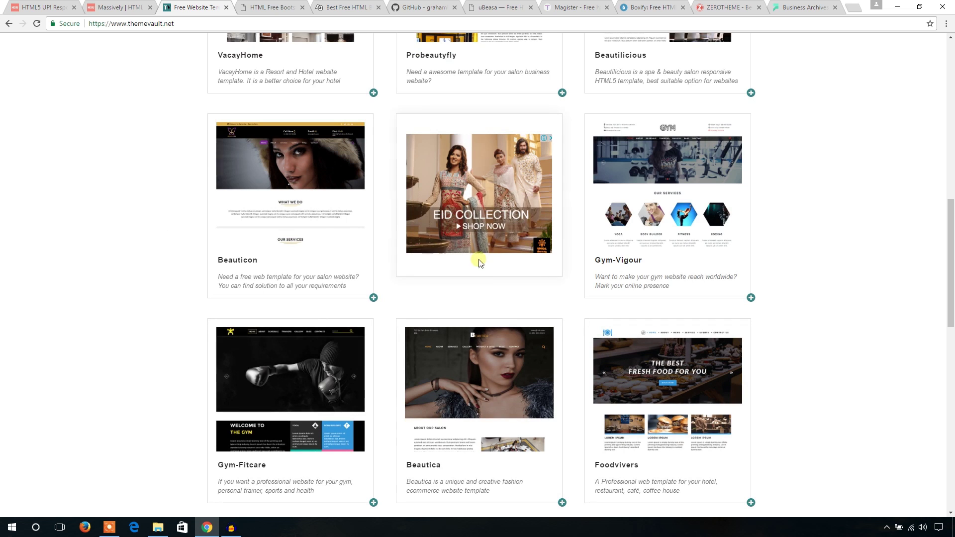
pyautogui.scroll(-3, 400, 252)
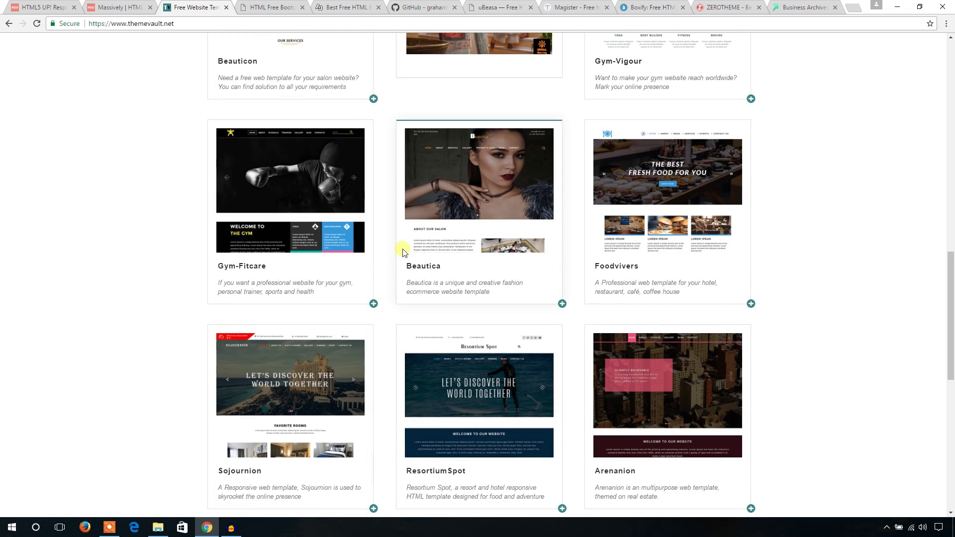
pyautogui.scroll(-3, 343, 277)
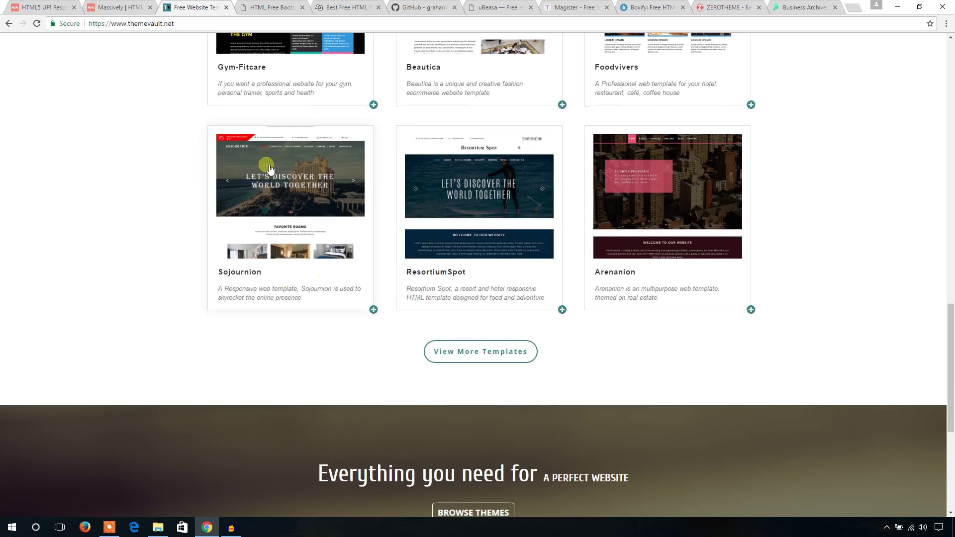
pyautogui.scroll(3, 320, 272)
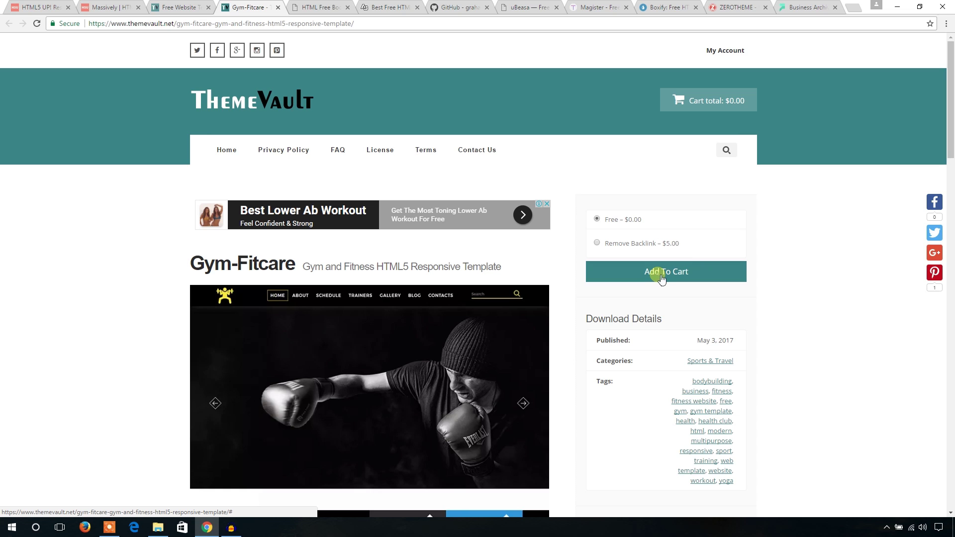
# Add free Gym-Fitcare to the cart and review the $0.00 checkout with VacayHome
pyautogui.click(661, 278)
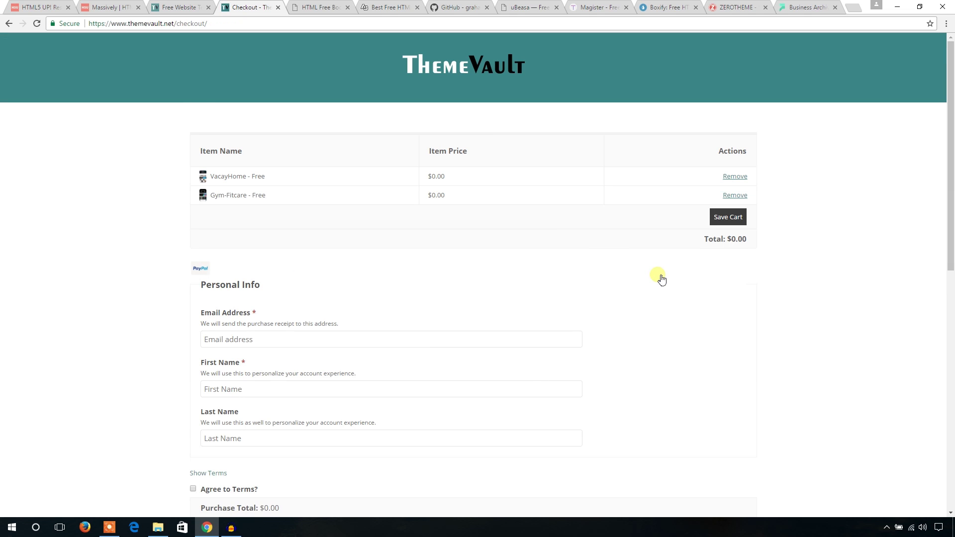
pyautogui.scroll(-3, 522, 299)
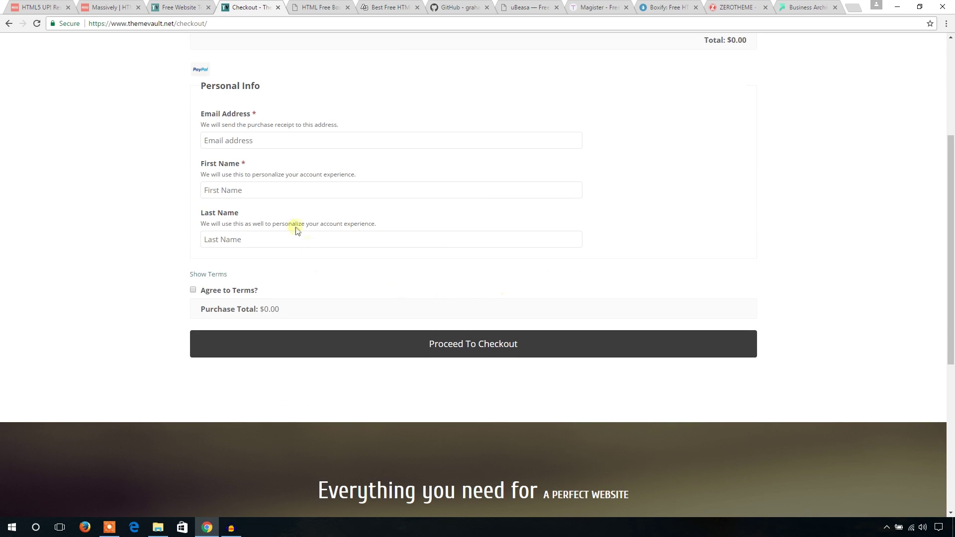
pyautogui.scroll(1, 296, 231)
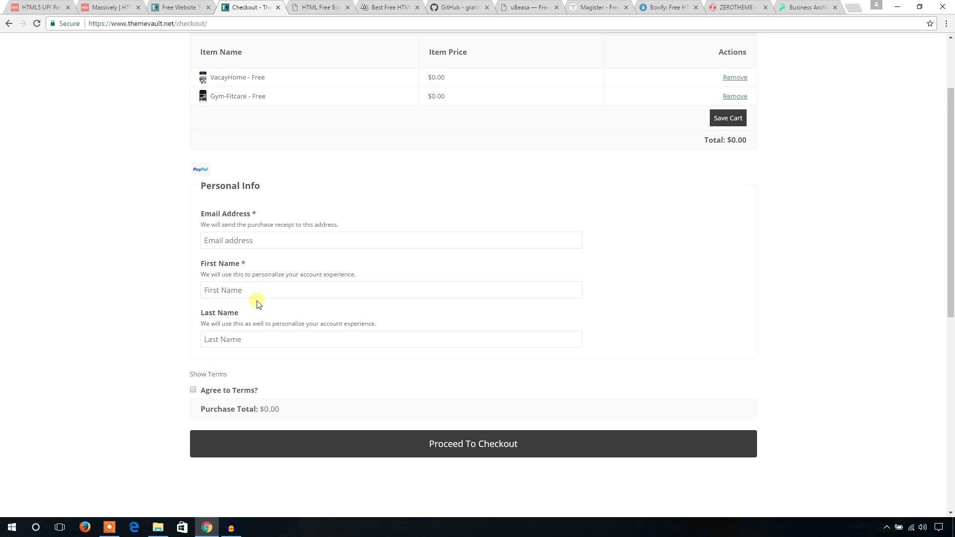
pyautogui.scroll(2, 257, 303)
pyautogui.scroll(-5, 456, 202)
pyautogui.scroll(3, 347, 130)
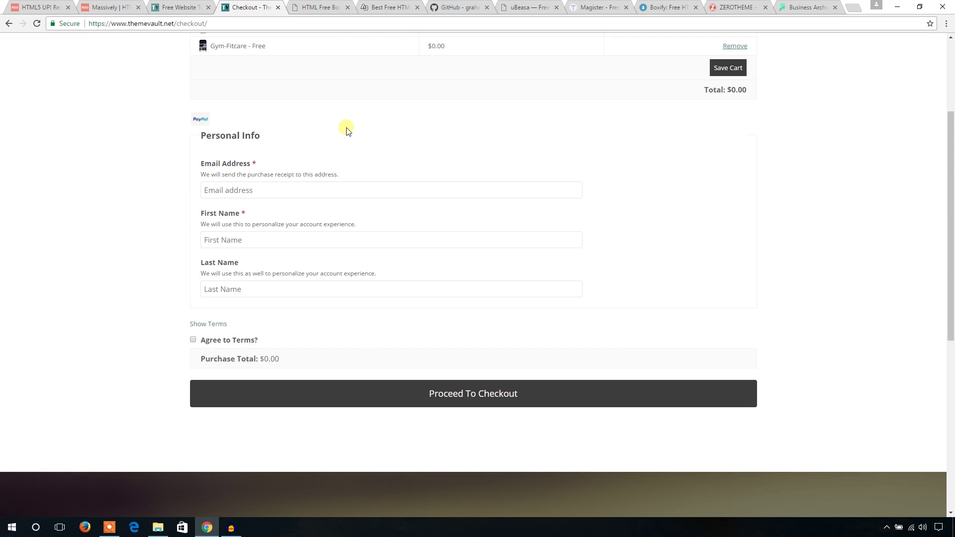
pyautogui.scroll(1, 347, 130)
pyautogui.scroll(1, 346, 131)
# Leave the checkout for ThemeVault's template listing, then go to the HTML Free Bootstrap page
pyautogui.click(179, 7)
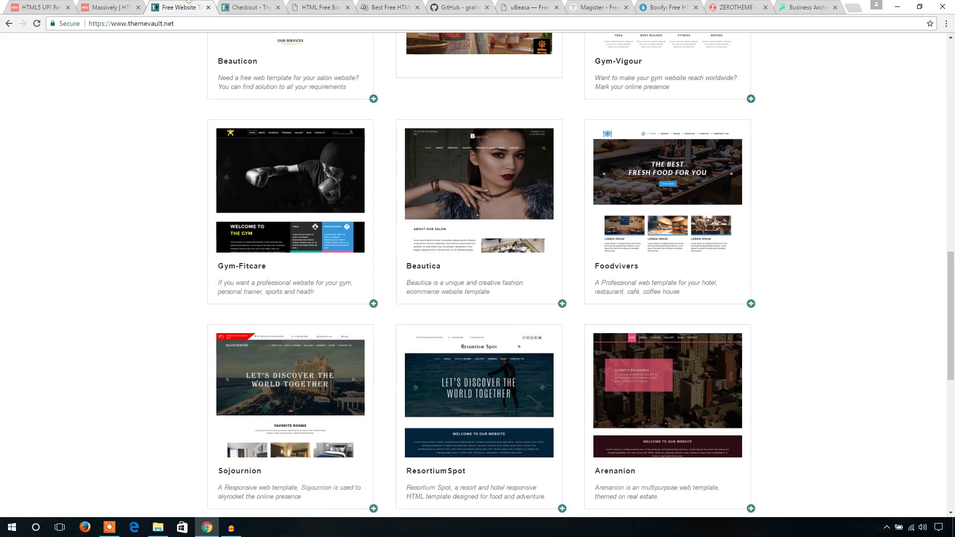
pyautogui.scroll(4, 388, 215)
pyautogui.scroll(6, 387, 216)
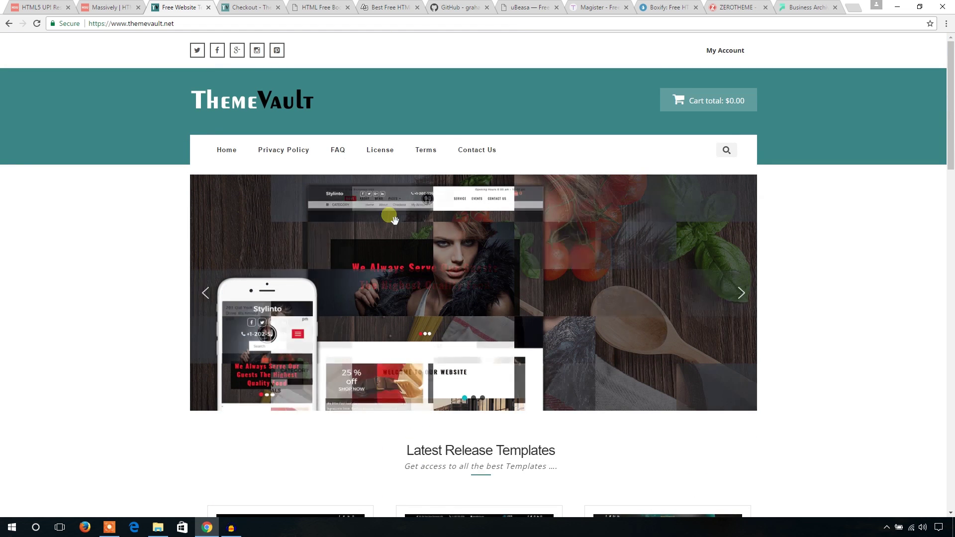
pyautogui.click(316, 7)
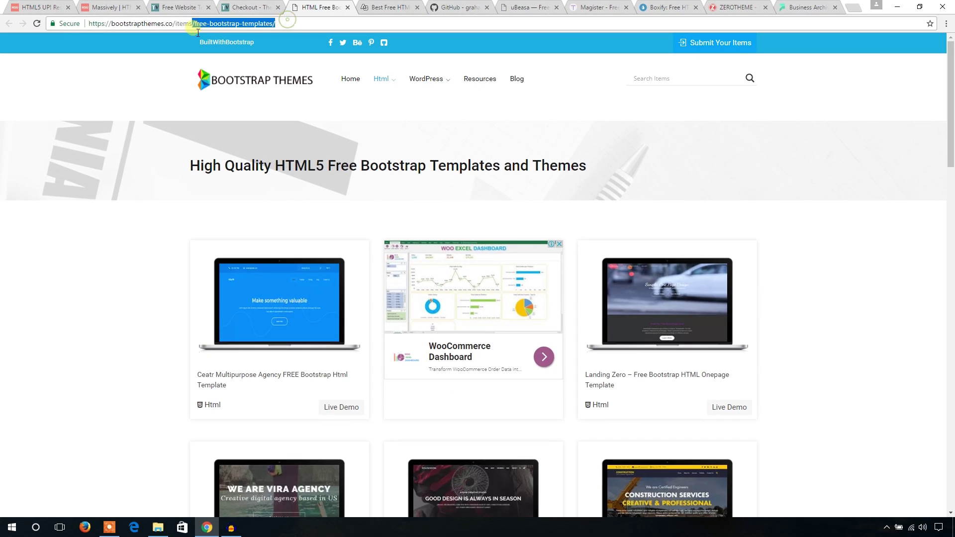
# Select the Bootstrap Themes address, scroll the grid to the pagination, then switch to AS Templates
pyautogui.click(357, 29)
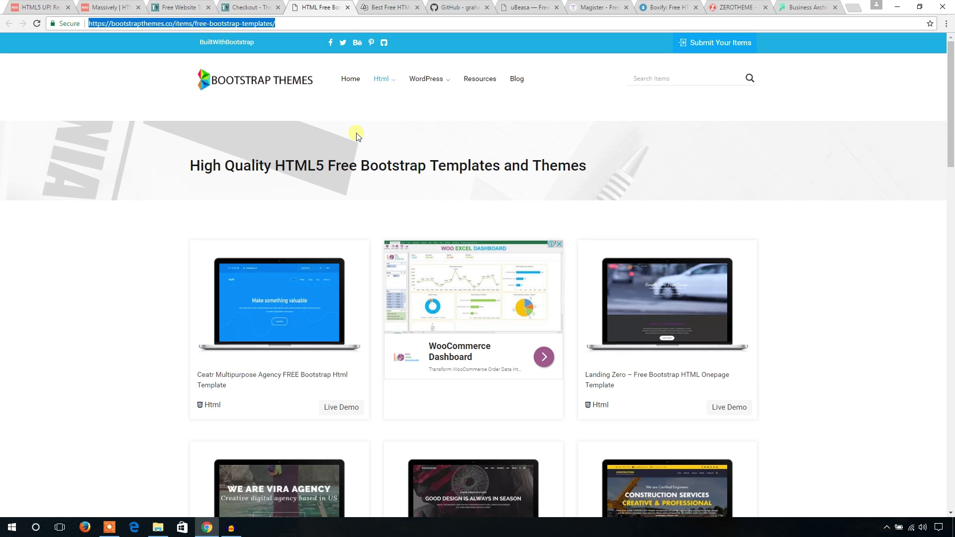
pyautogui.scroll(-1, 356, 135)
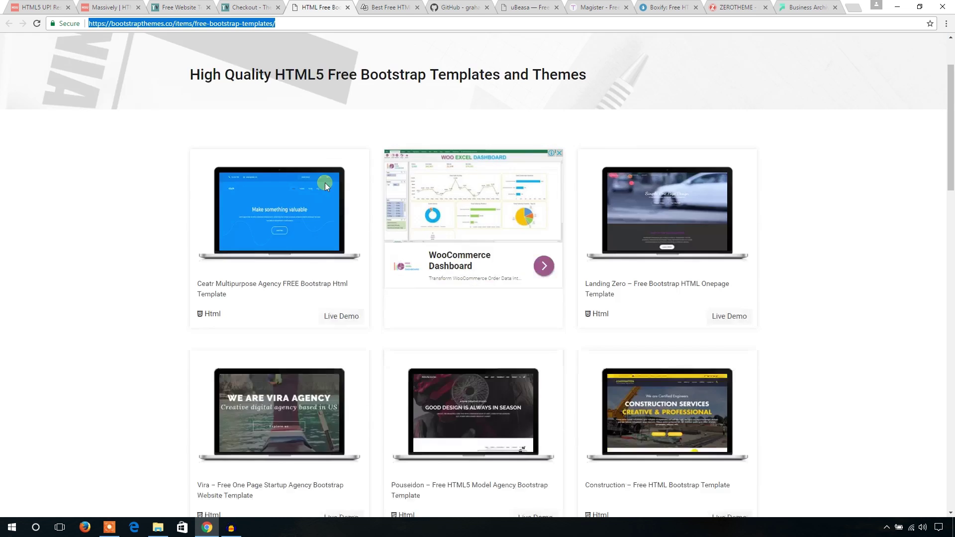
pyautogui.scroll(-2, 325, 183)
pyautogui.scroll(-4, 317, 207)
pyautogui.scroll(-4, 317, 209)
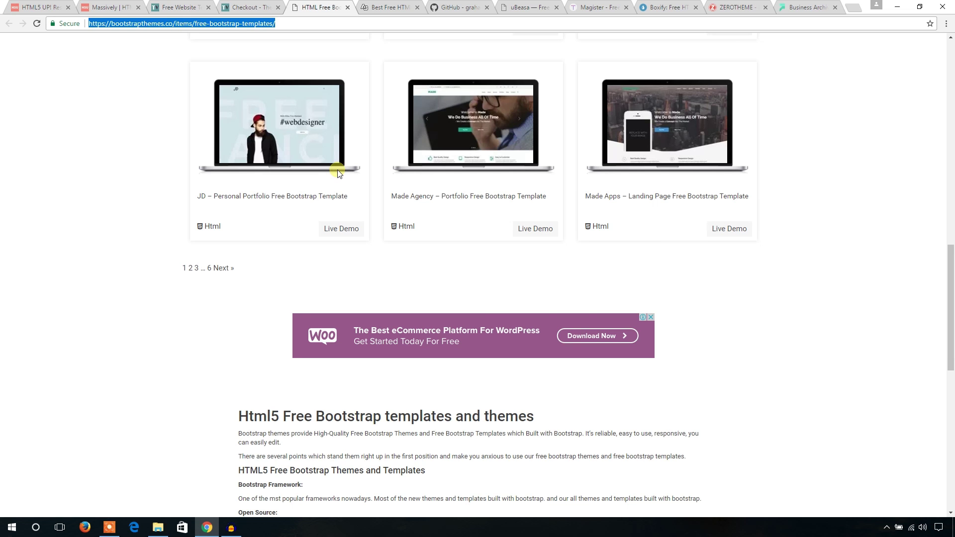
pyautogui.hotkey('ctrl', 'Tab')
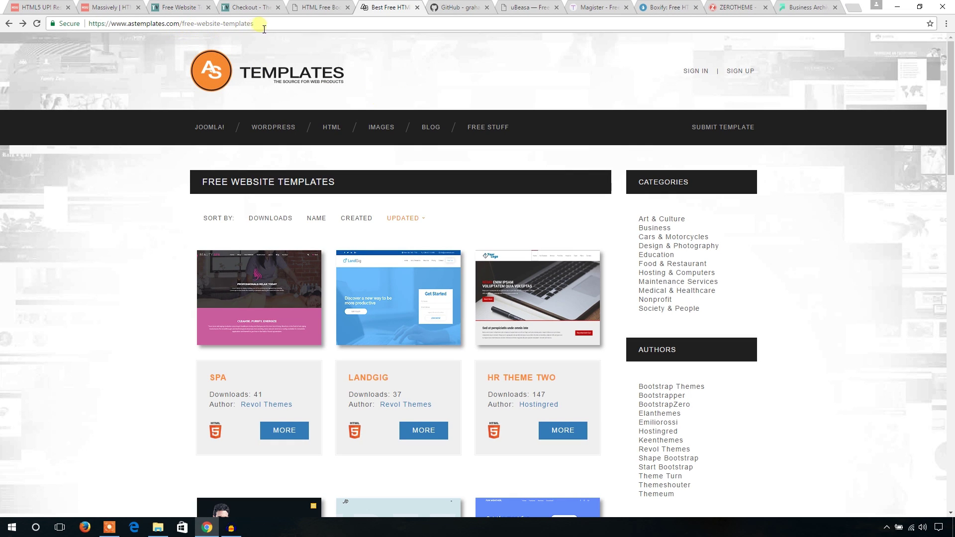
pyautogui.scroll(-3, 275, 217)
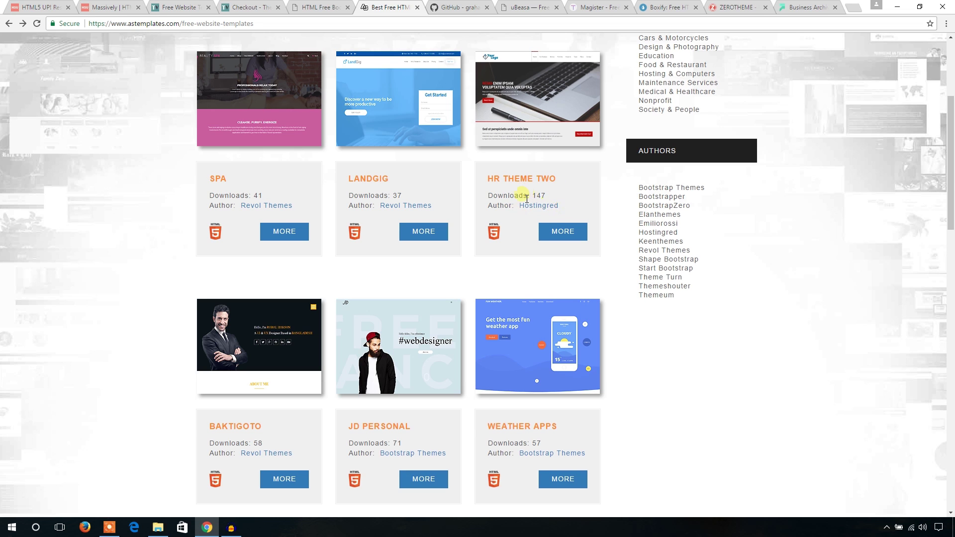
pyautogui.scroll(2, 526, 199)
pyautogui.scroll(-1, 515, 246)
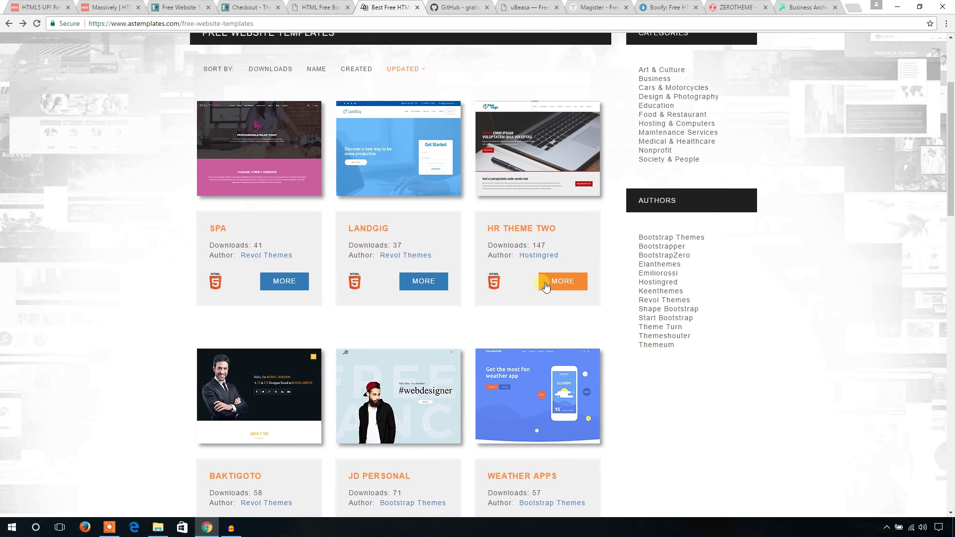
# Open HR Theme Two's details, view its Demo Preview, then return to the details page
pyautogui.click(556, 284)
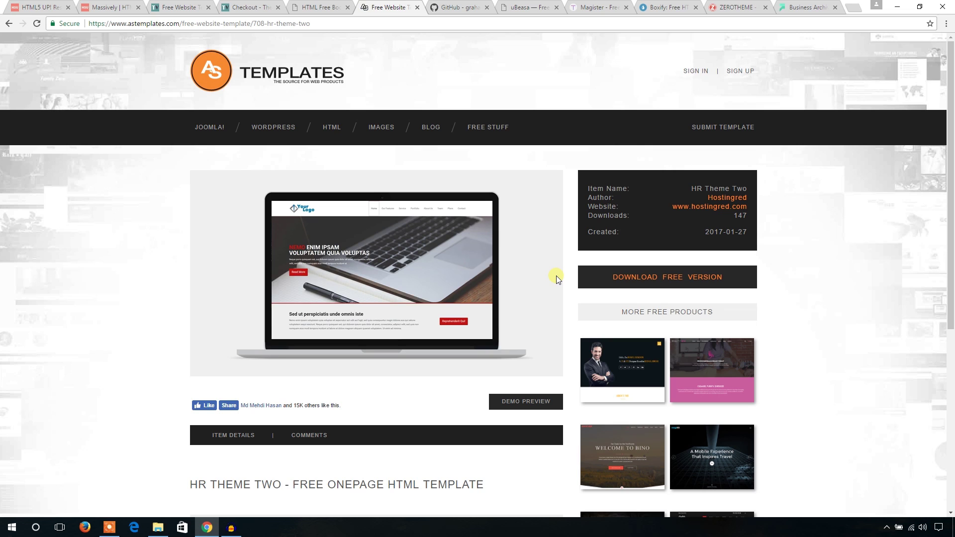
pyautogui.scroll(-2, 539, 291)
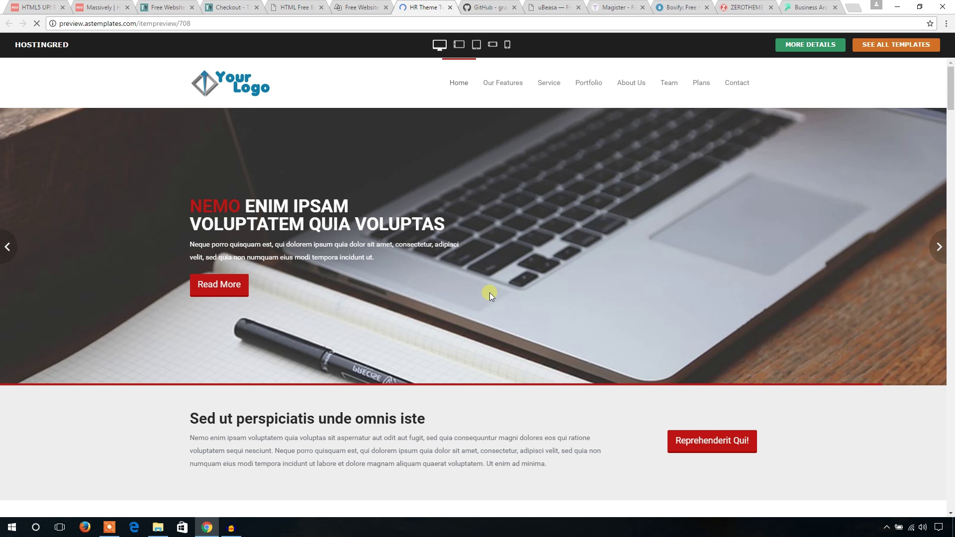
pyautogui.scroll(-5, 490, 293)
pyautogui.click(358, 7)
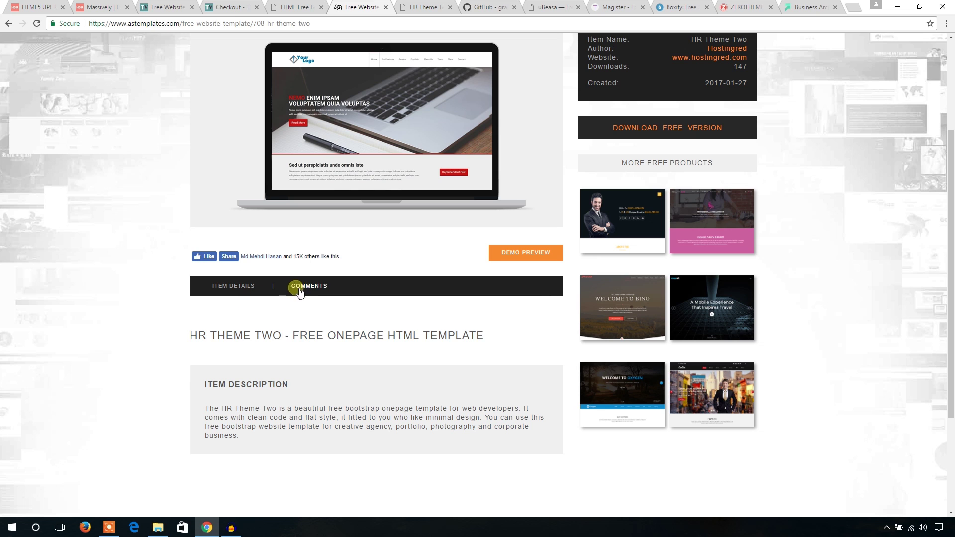
pyautogui.scroll(2, 454, 258)
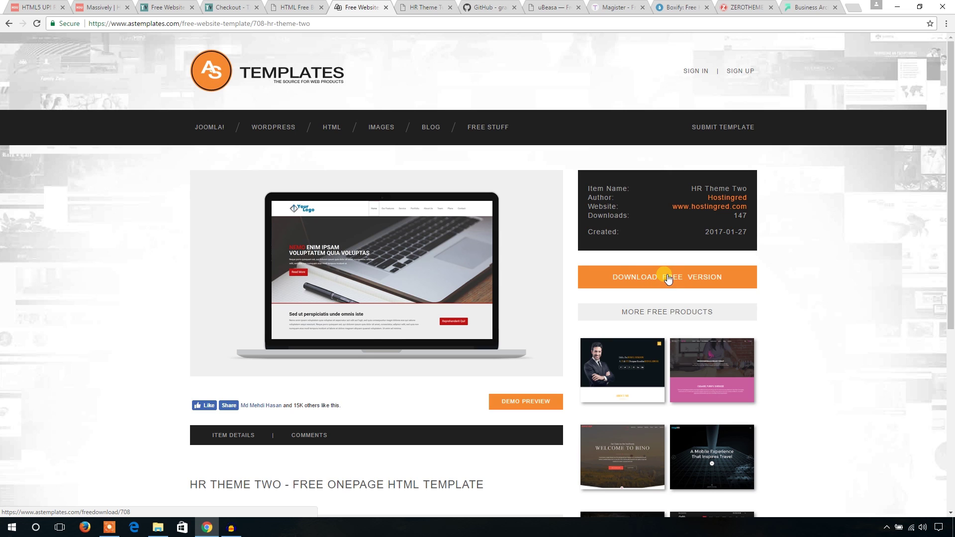
# Look over the uBeasa repository and its live demo, then come back to the repo
pyautogui.click(485, 8)
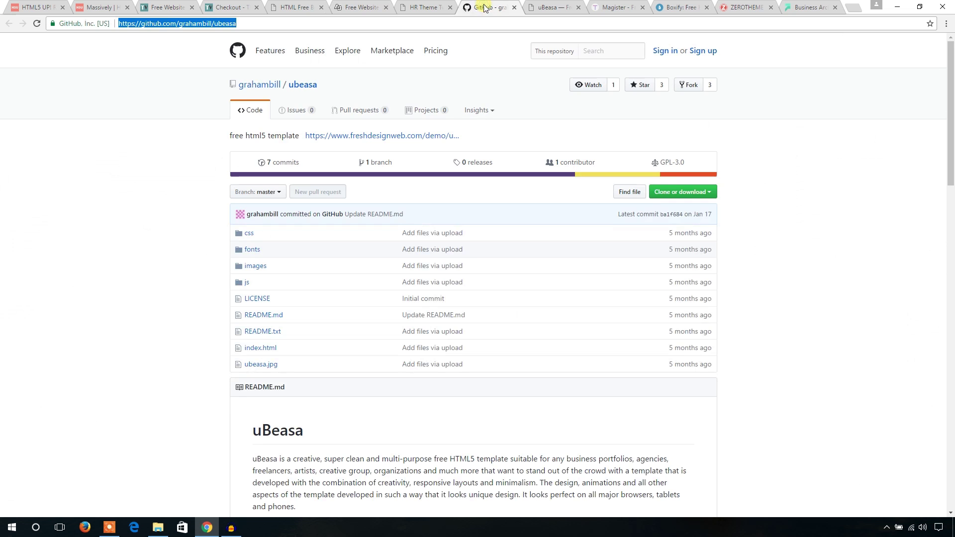
pyautogui.click(163, 119)
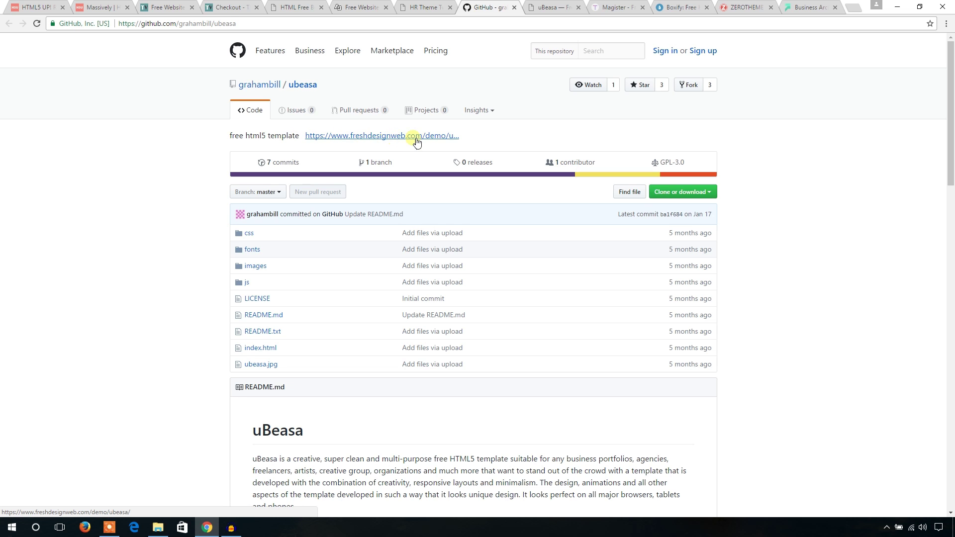
pyautogui.click(551, 8)
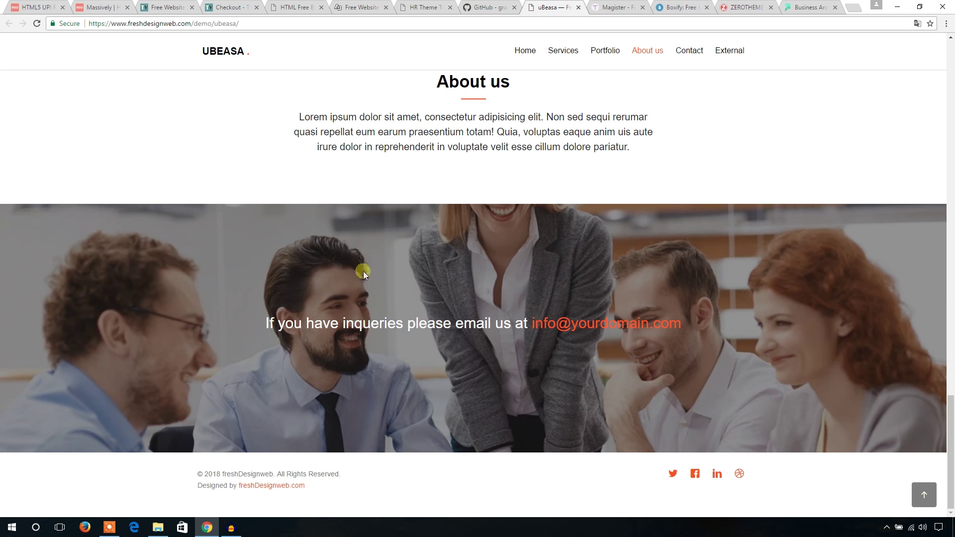
pyautogui.scroll(5, 365, 275)
pyautogui.scroll(5, 365, 275)
pyautogui.scroll(5, 366, 274)
pyautogui.click(485, 8)
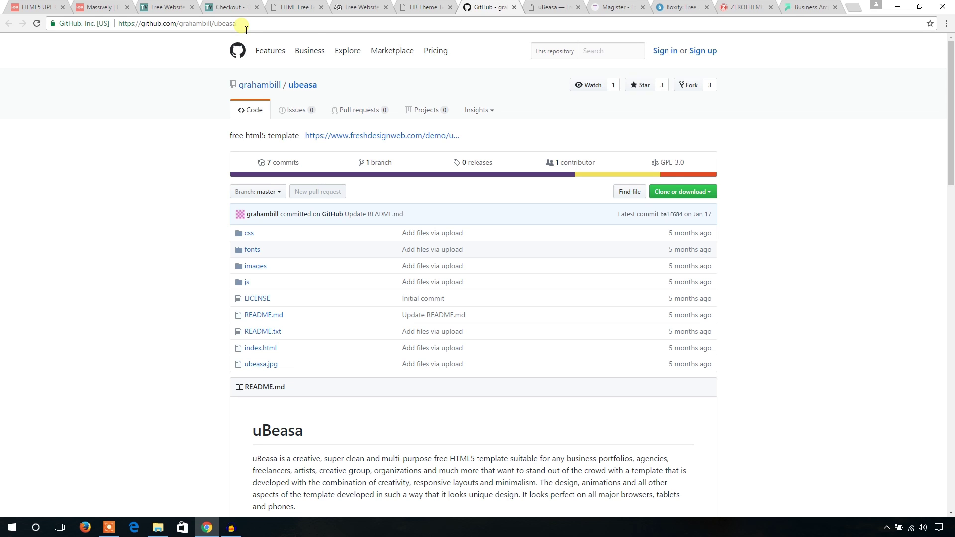
# Check uBeasa's Clone or download options, then switch to the Magister demo
pyautogui.click(694, 193)
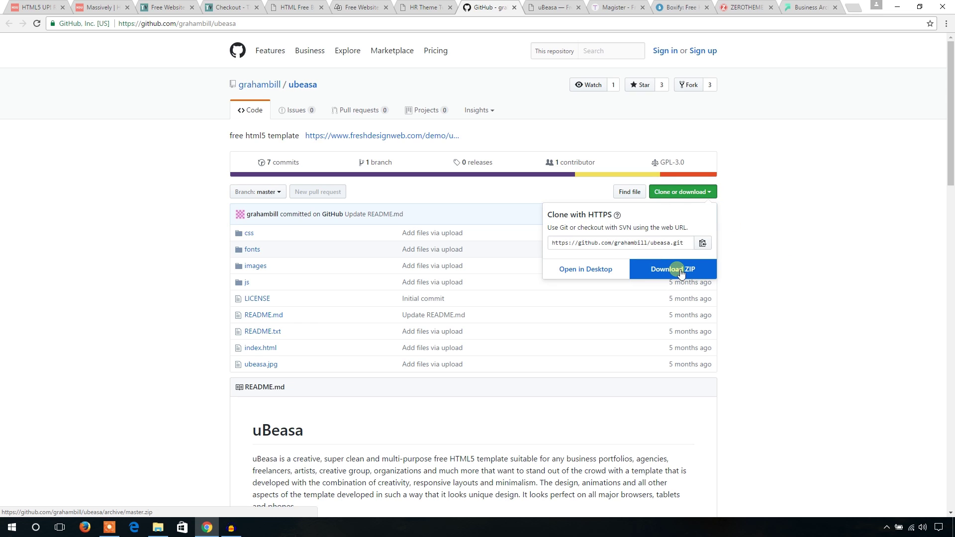
pyautogui.click(797, 216)
pyautogui.click(606, 6)
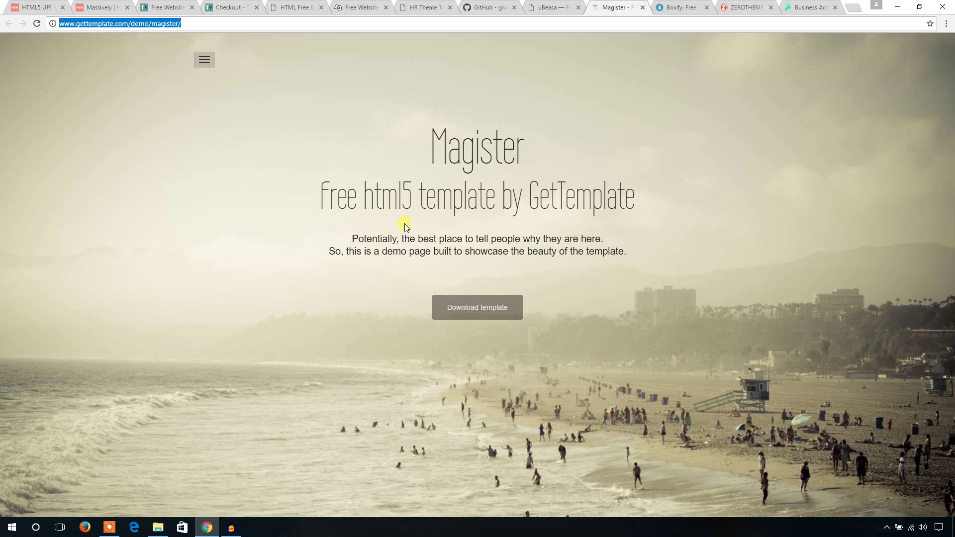
# View Magister's About me, Themes and Get in touch sections from its menu, then switch to Boxify
pyautogui.click(551, 225)
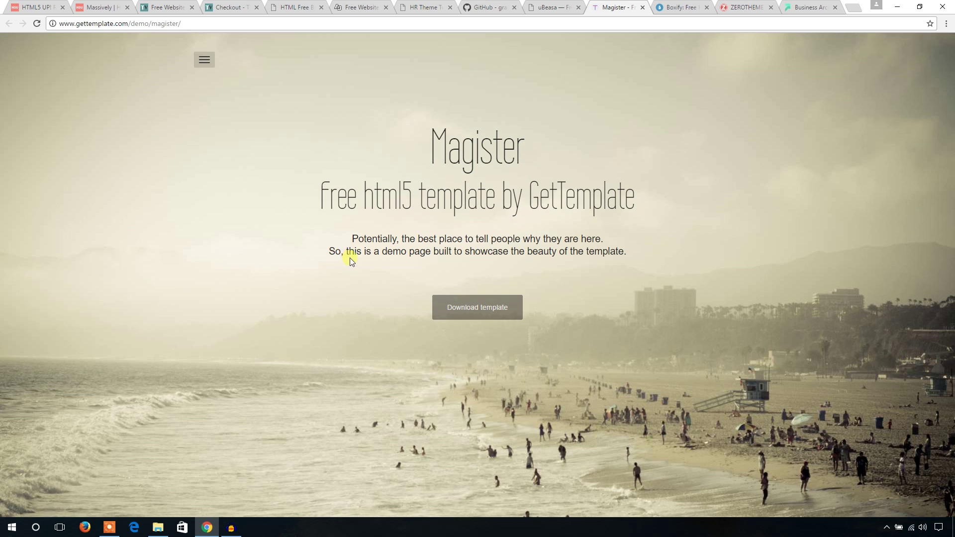
pyautogui.click(204, 60)
pyautogui.click(213, 81)
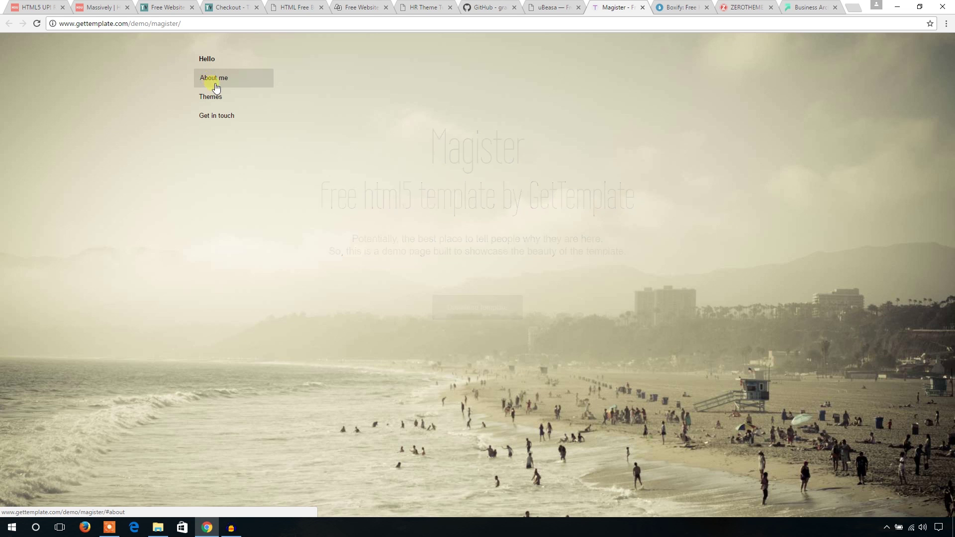
pyautogui.click(211, 97)
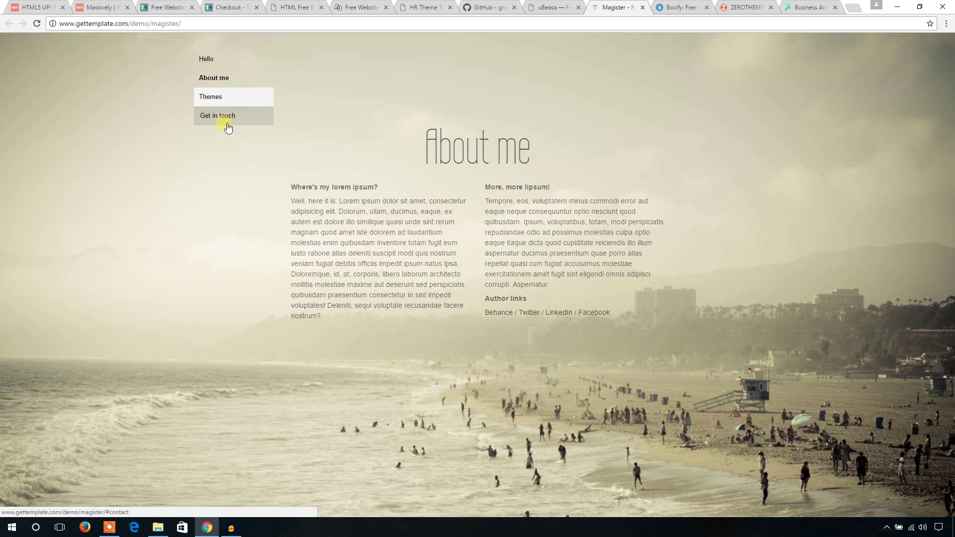
pyautogui.click(228, 115)
pyautogui.click(203, 60)
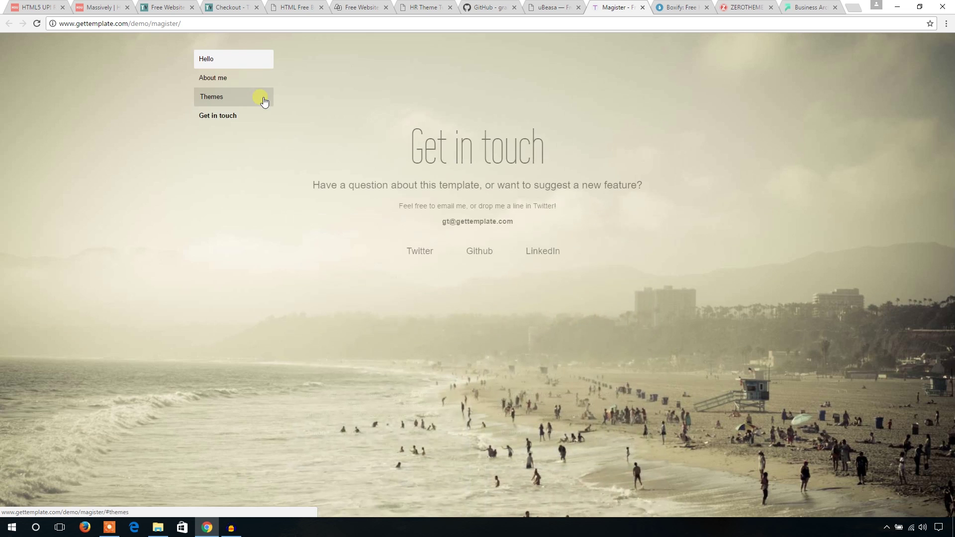
pyautogui.click(664, 8)
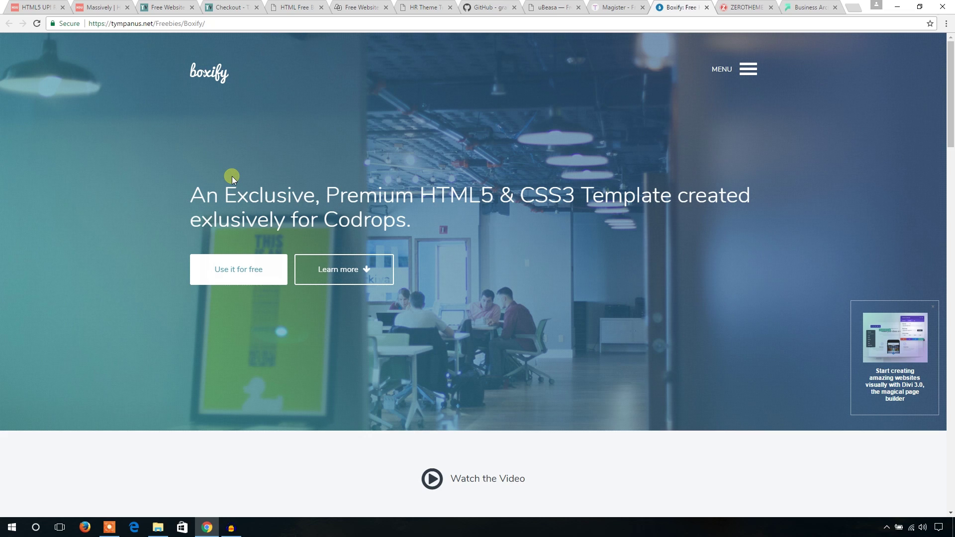
pyautogui.scroll(-3, 232, 176)
pyautogui.scroll(-4, 285, 200)
pyautogui.scroll(-5, 392, 225)
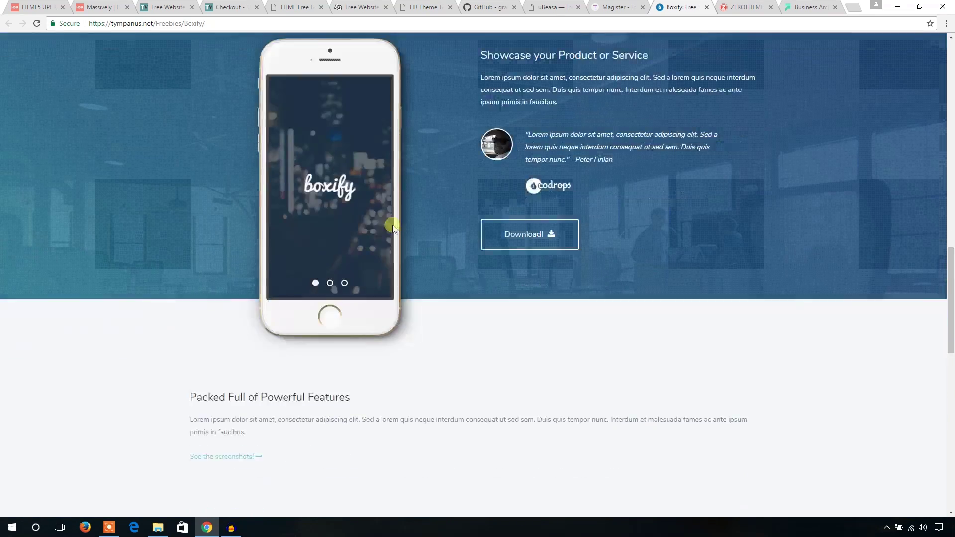
pyautogui.scroll(-5, 392, 224)
pyautogui.scroll(-2, 393, 224)
pyautogui.scroll(-3, 381, 246)
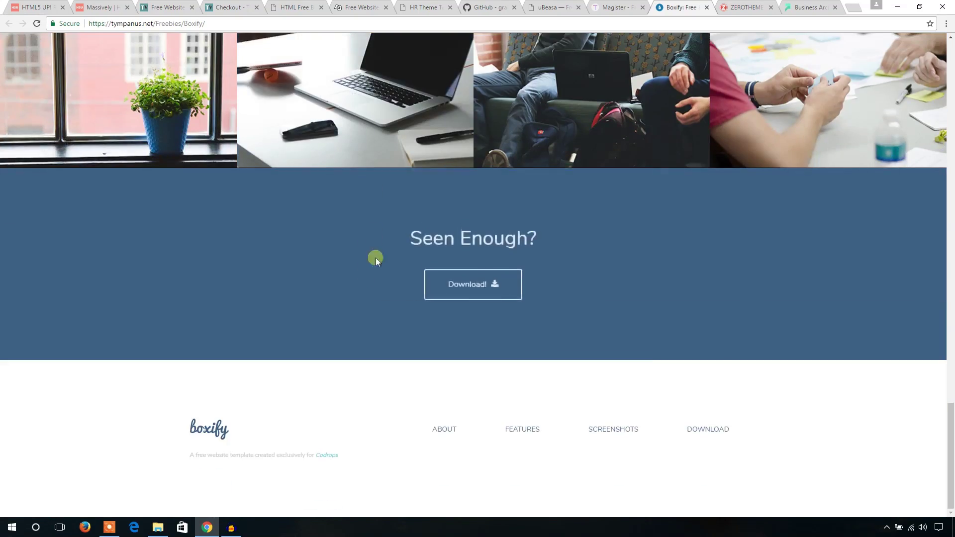
pyautogui.scroll(2, 375, 257)
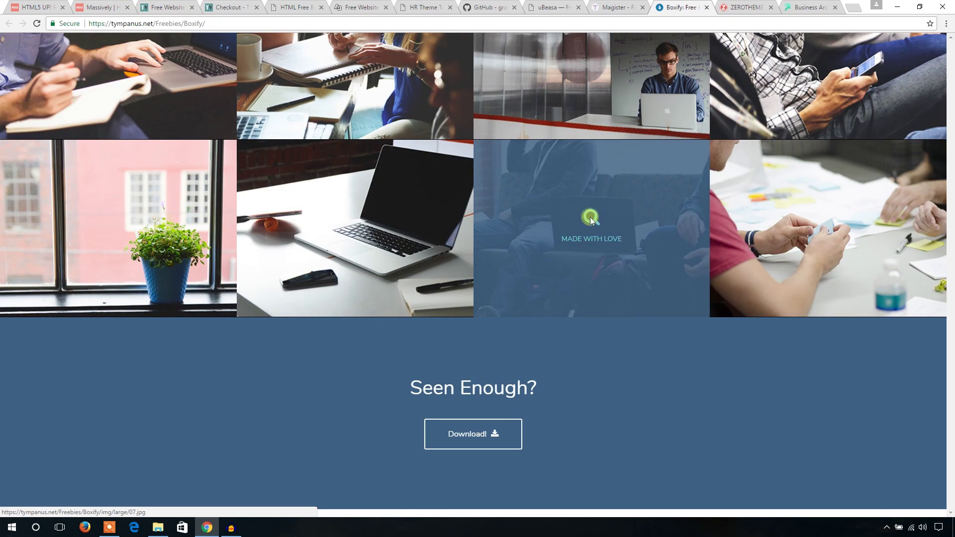
pyautogui.scroll(5, 475, 251)
pyautogui.scroll(5, 483, 251)
pyautogui.scroll(5, 484, 251)
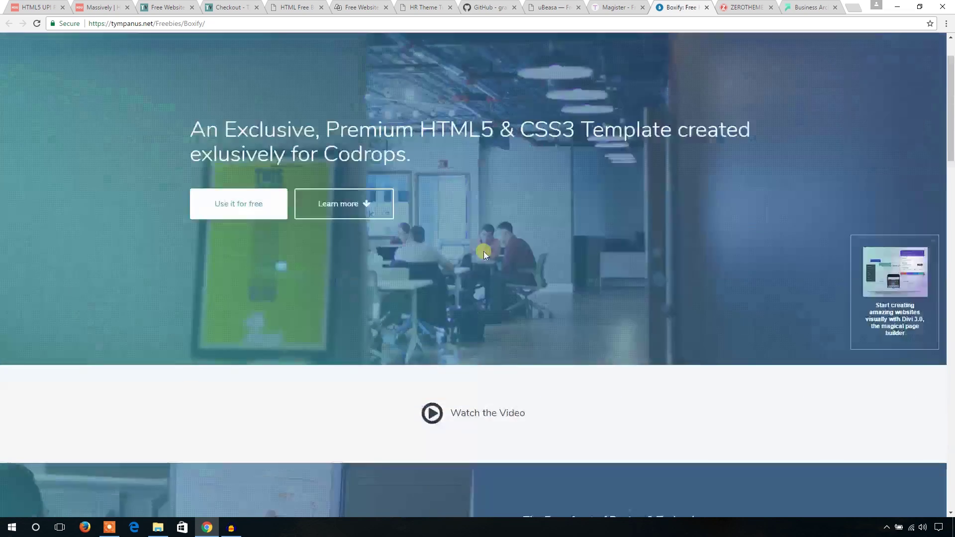
pyautogui.scroll(2, 483, 251)
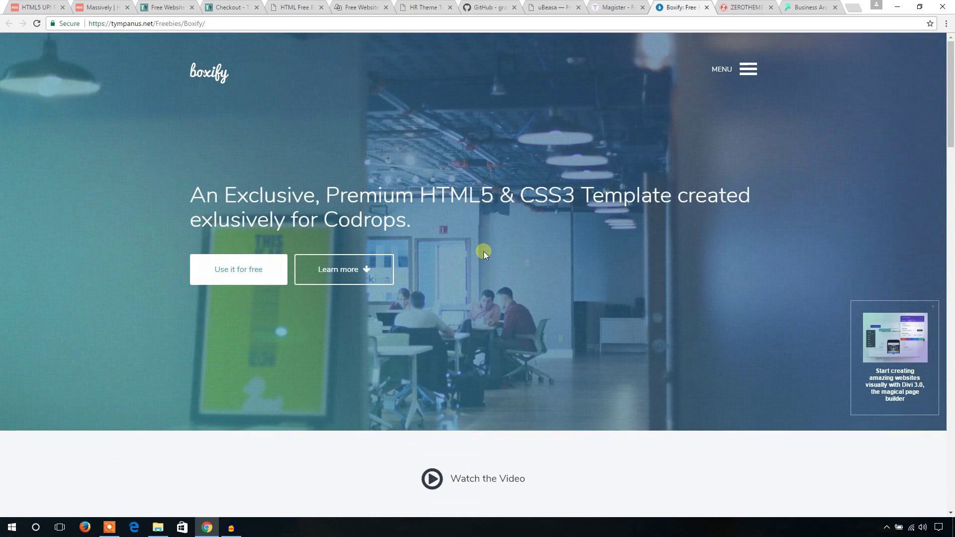
# Scroll the Boxify page, show its About/Features/Screenshots/Download menu, then switch to Zerotheme
pyautogui.click(747, 69)
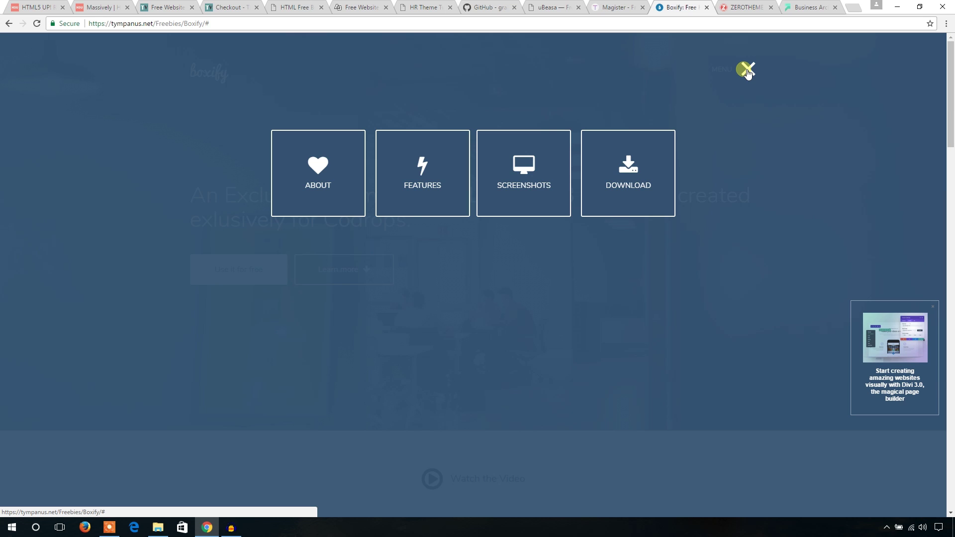
pyautogui.hotkey('ctrl', 'Tab')
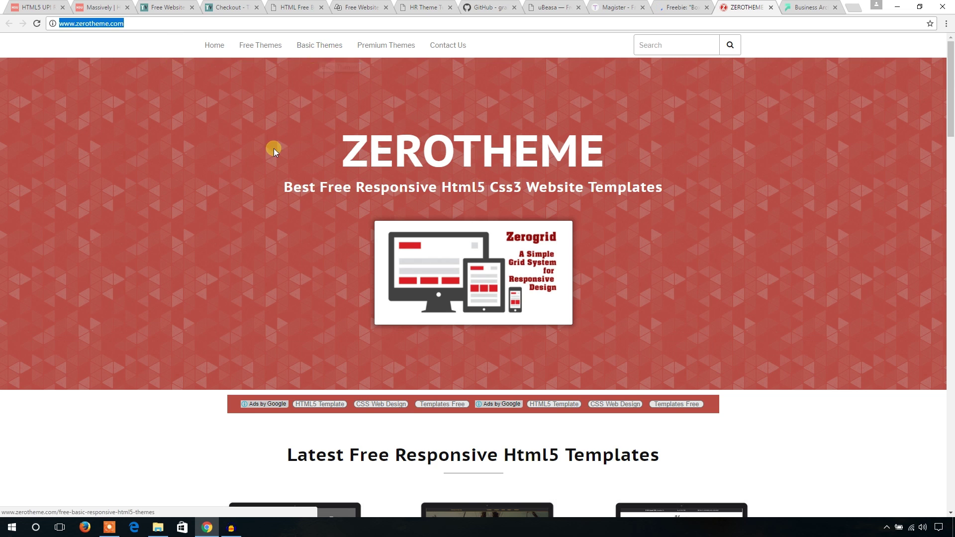
pyautogui.scroll(-3, 233, 247)
pyautogui.scroll(-1, 224, 248)
pyautogui.scroll(-1, 202, 250)
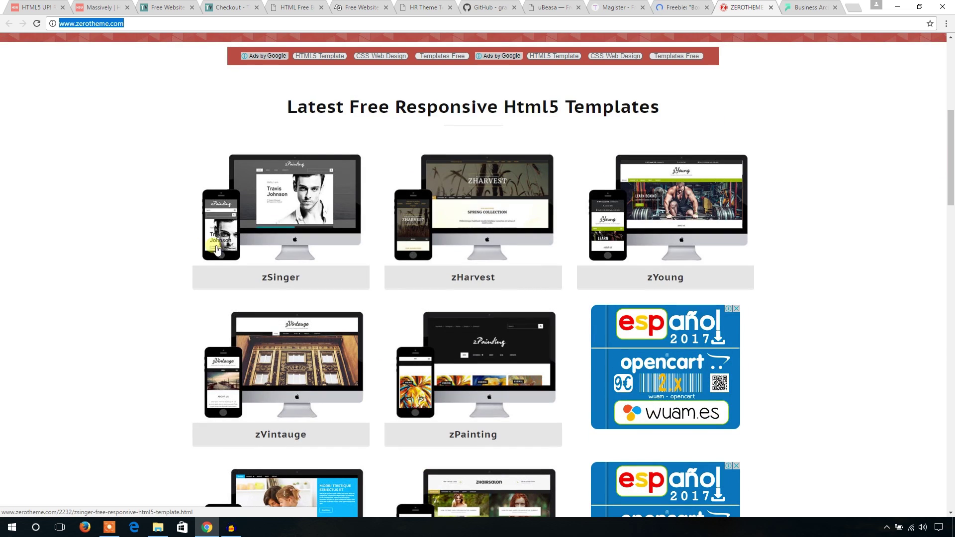
pyautogui.scroll(-4, 77, 248)
pyautogui.scroll(-1, 213, 196)
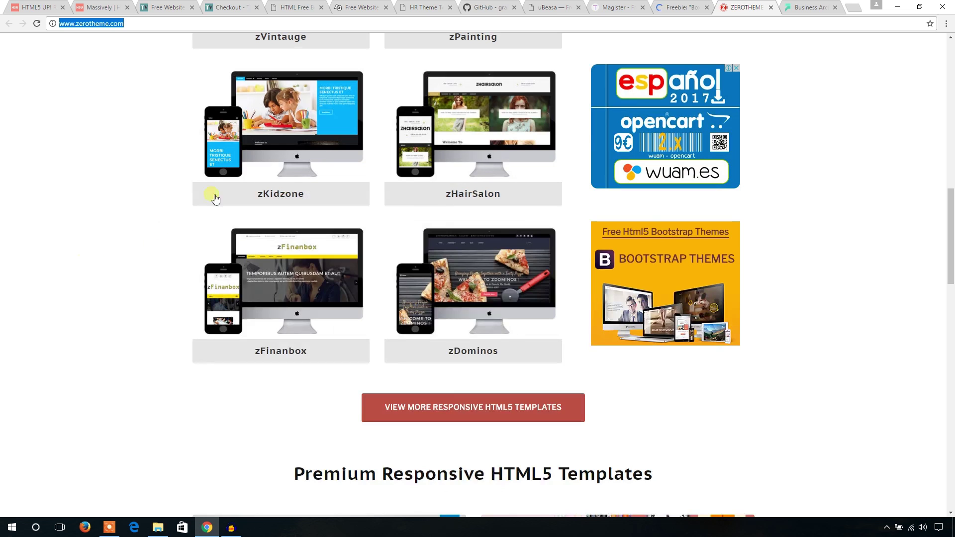
# Open Zerotheme's zKidzone template page from the latest templates list
pyautogui.click(278, 193)
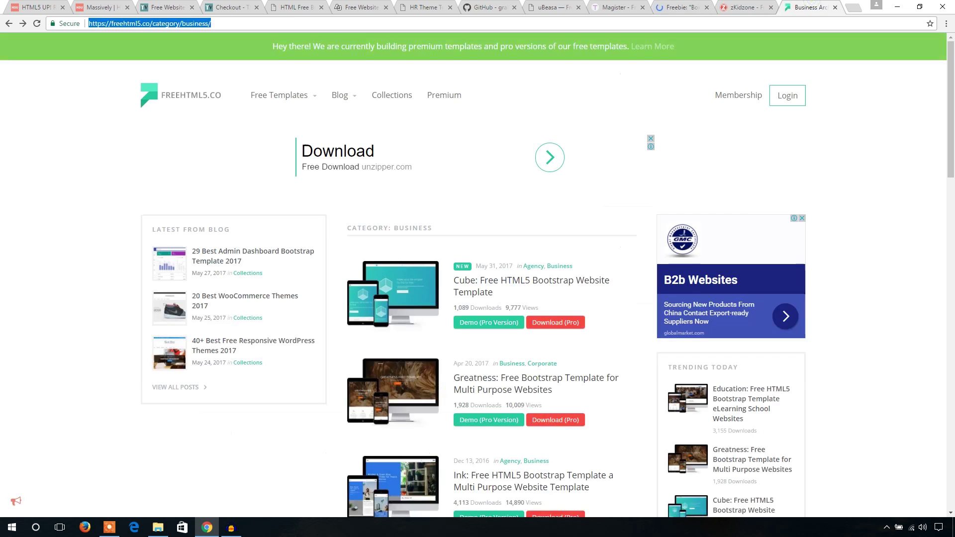
# On FreeHTML5.co, filter templates to Corporate and open the Greatness demo and download
pyautogui.click(810, 7)
pyautogui.click(87, 151)
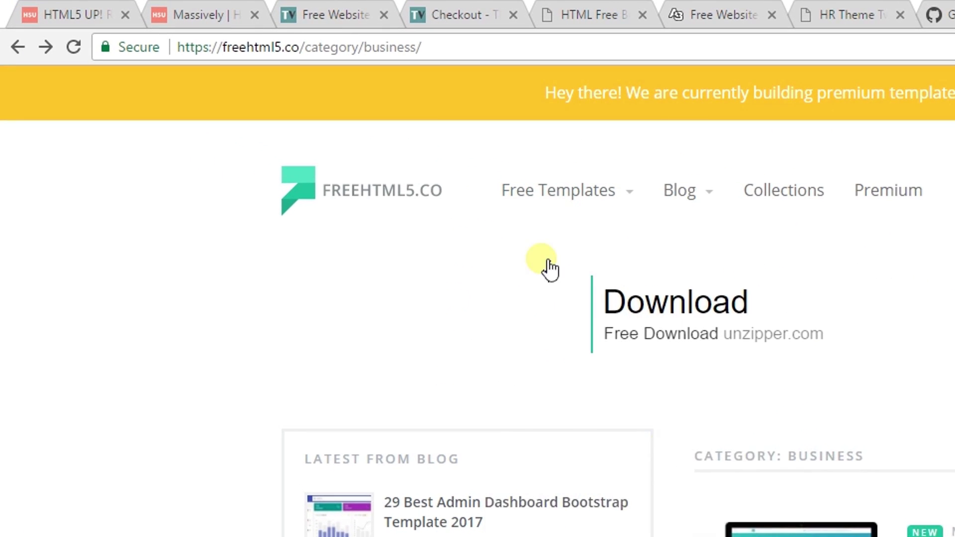
pyautogui.moveTo(280, 95)
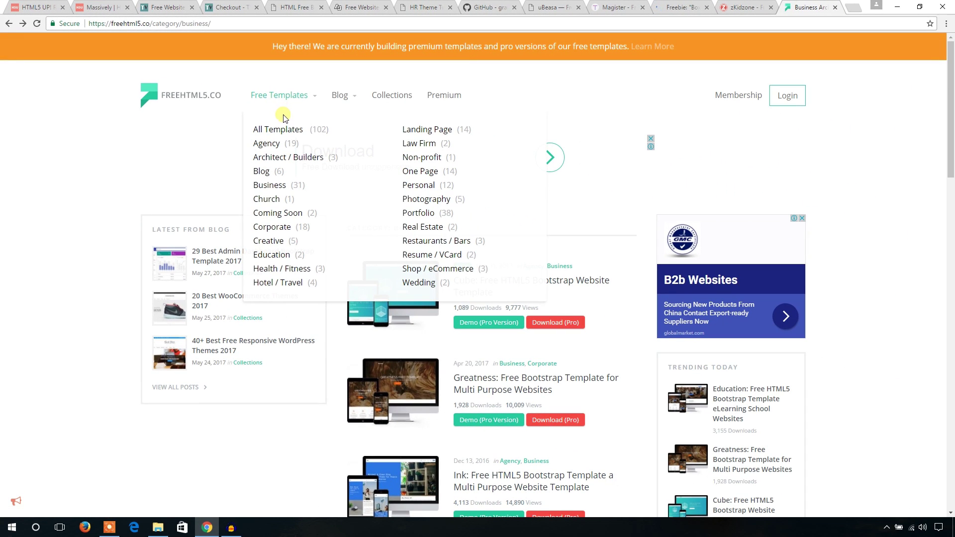
pyautogui.click(283, 232)
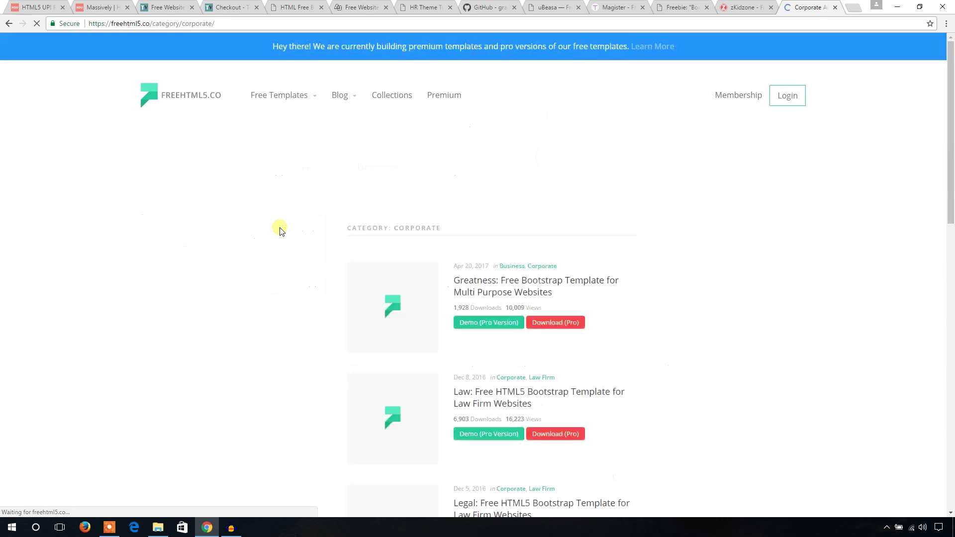
pyautogui.scroll(-2, 538, 232)
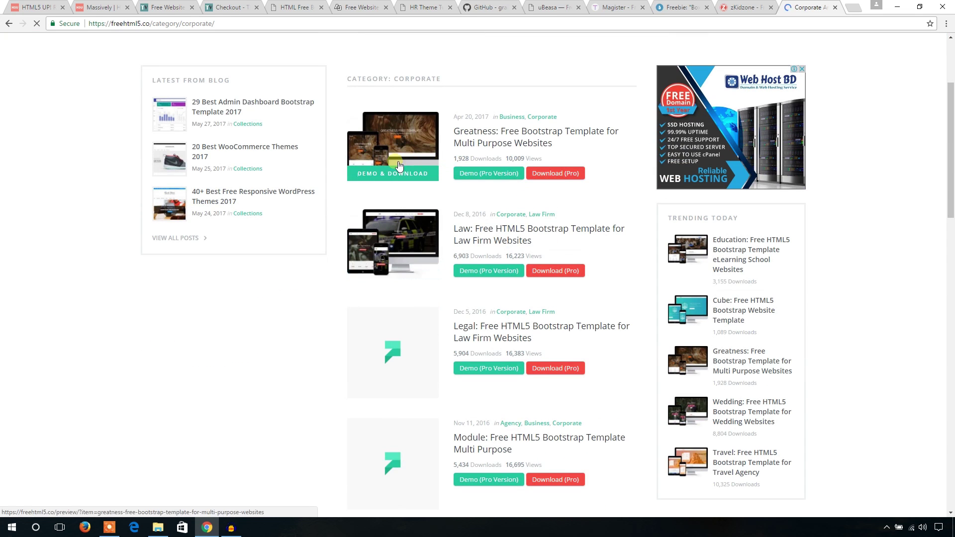
pyautogui.click(383, 177)
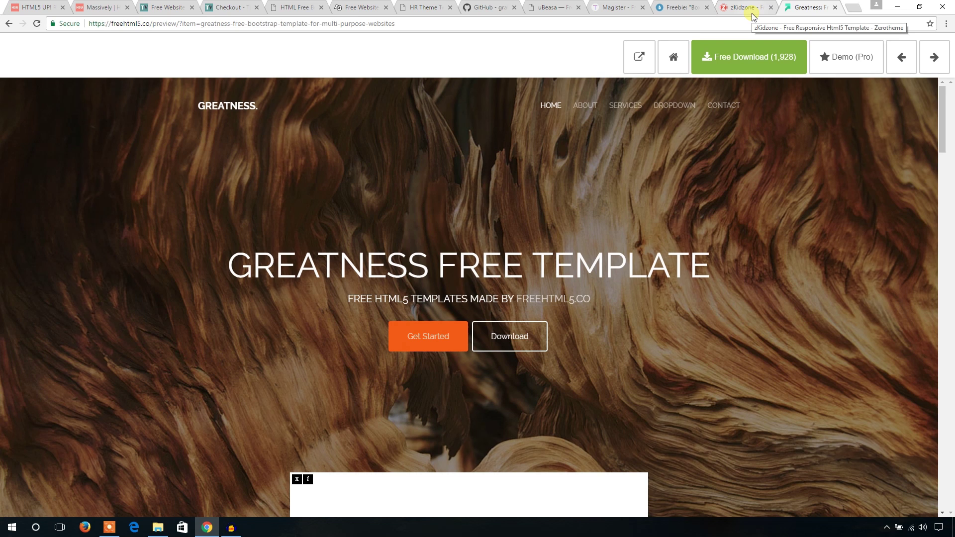
# Return to the HTML5 UP tab showing the Fractal and Eventually templates
pyautogui.click(33, 8)
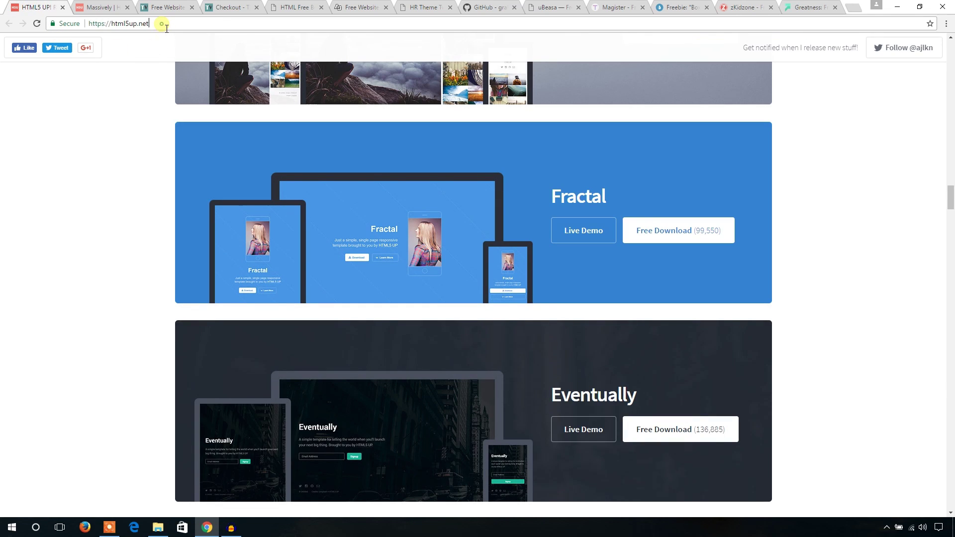